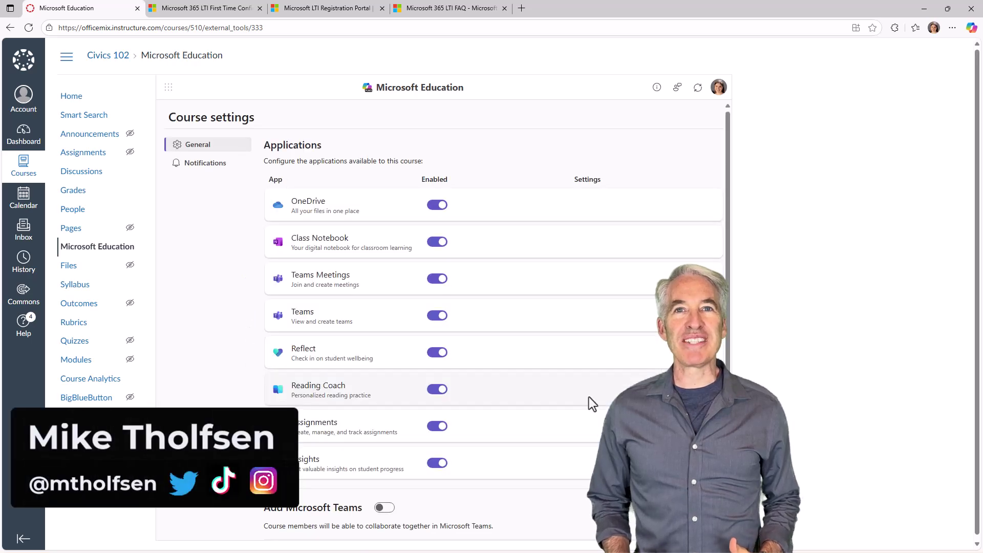
# Turn off the Assignments app for Civics 102 and save the course settings
pyautogui.scroll(-2, 436, 358)
pyautogui.click(437, 391)
pyautogui.click(281, 522)
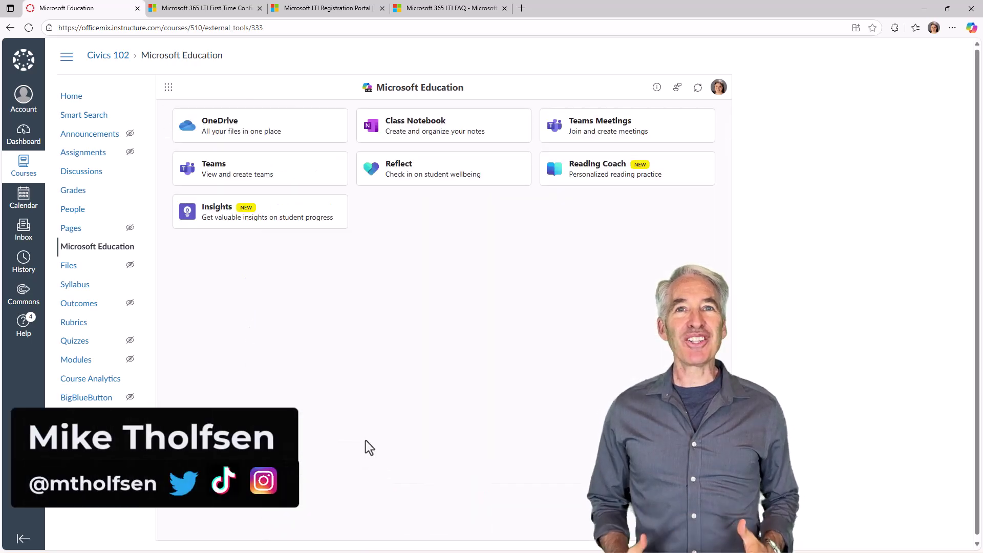
# Open OneDrive and Class Notebook, then generate a Reading Progress reading passage
pyautogui.click(295, 134)
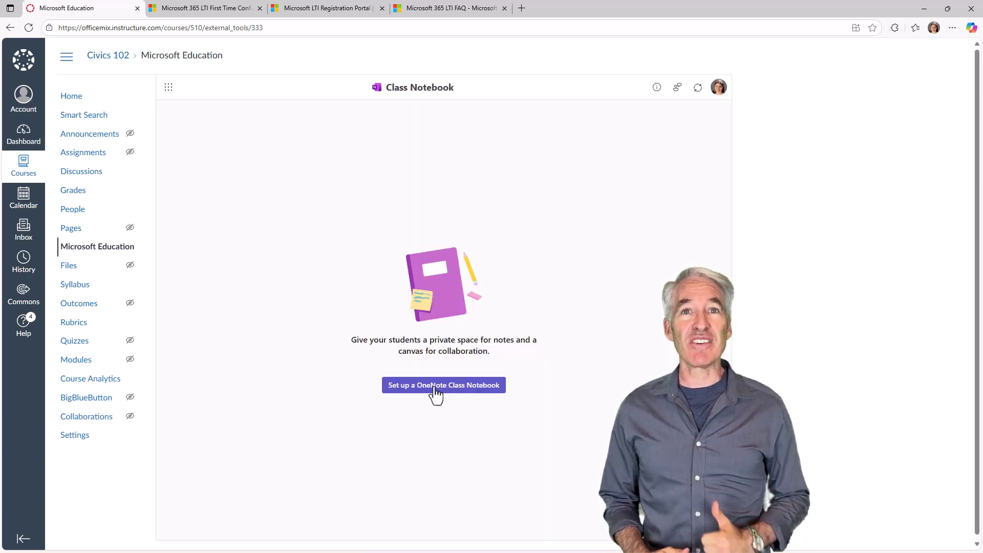
pyautogui.click(435, 393)
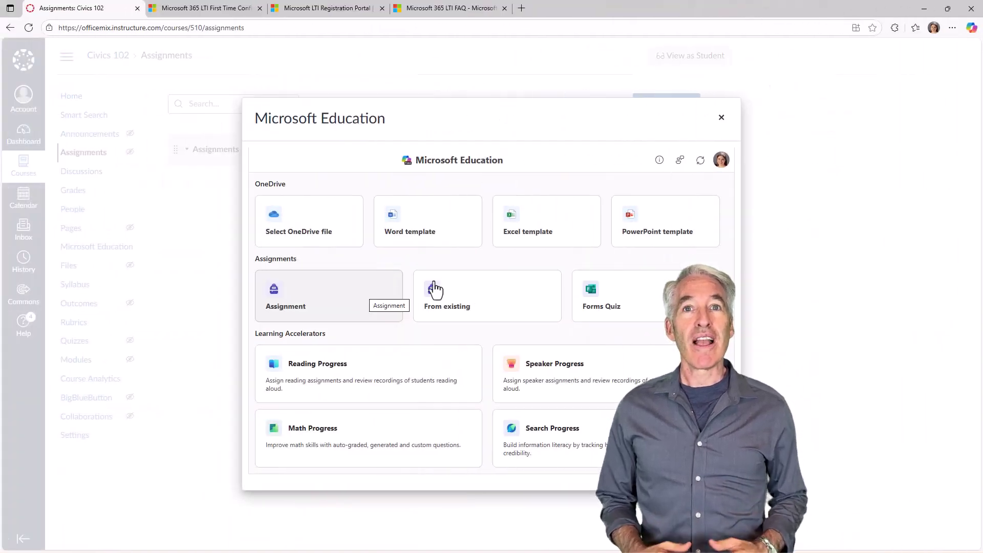
pyautogui.click(469, 365)
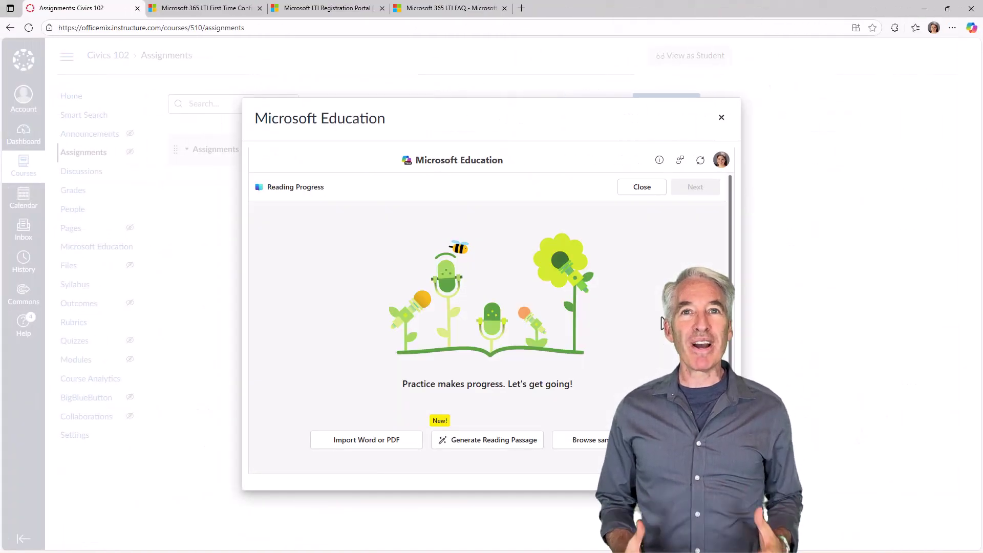
pyautogui.click(484, 441)
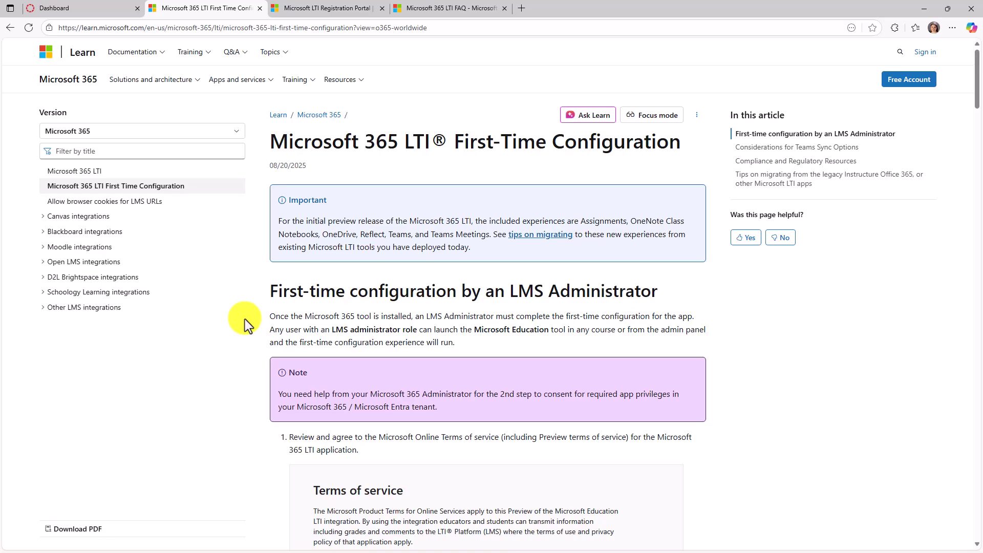
# Skim the First-Time Configuration article, then switch to the Microsoft 365 LTI FAQ
pyautogui.scroll(-6, 751, 297)
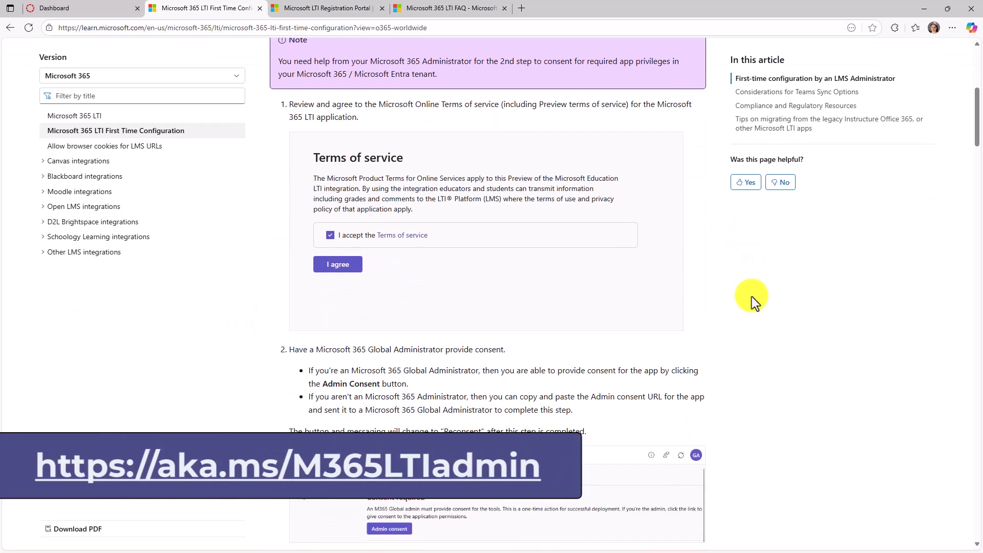
pyautogui.scroll(-5, 752, 297)
pyautogui.scroll(10, 751, 296)
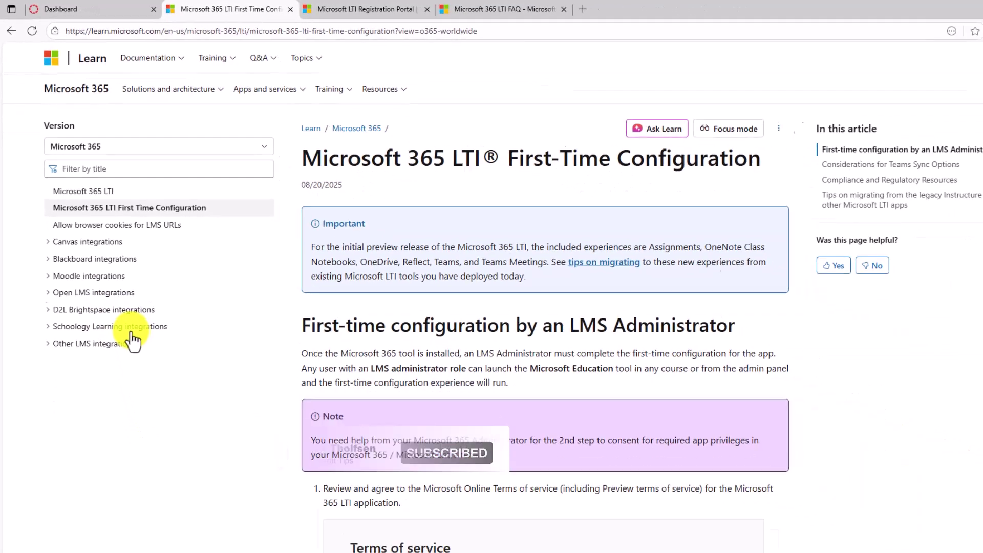
pyautogui.click(486, 8)
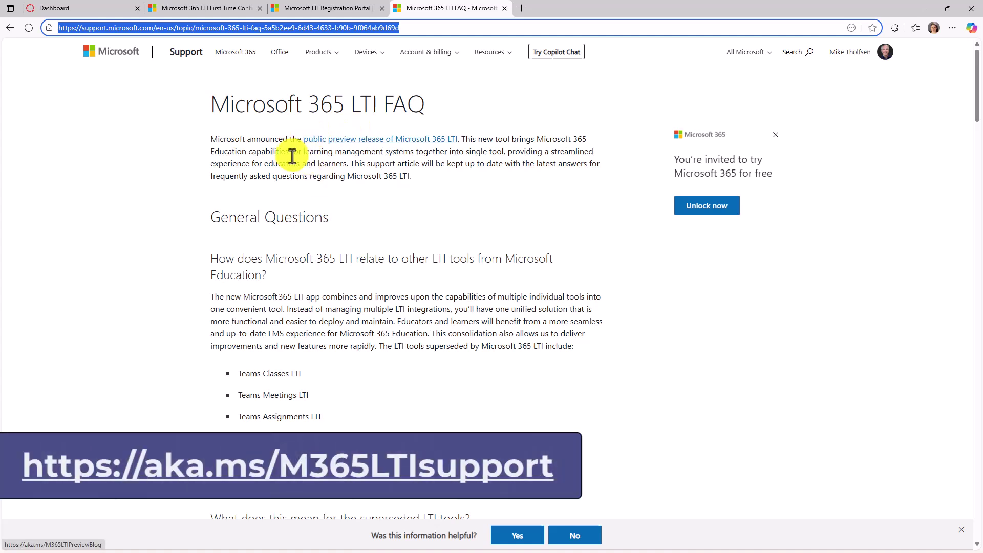
# From the Canvas dashboard, open Civics 102 and launch its Microsoft Education tool
pyautogui.click(105, 11)
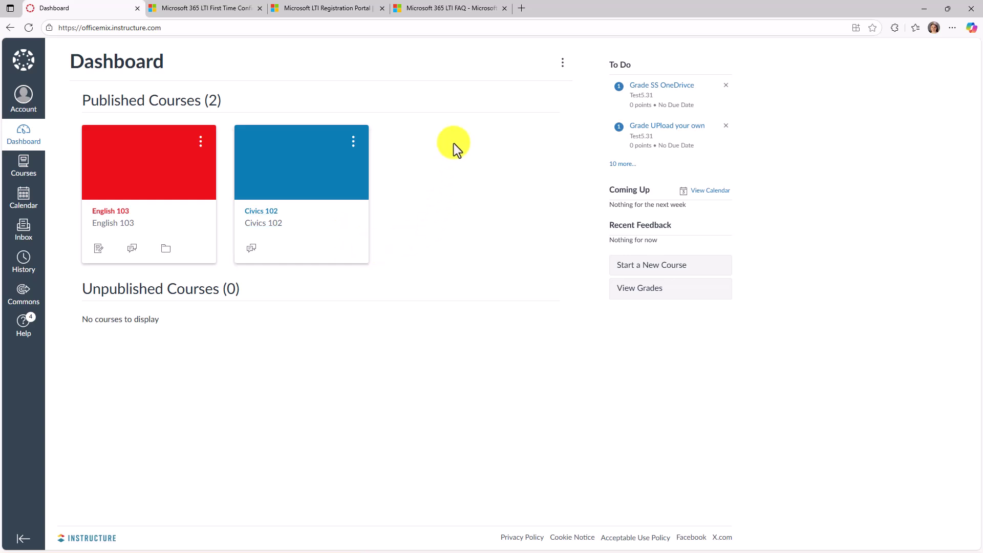
pyautogui.click(271, 197)
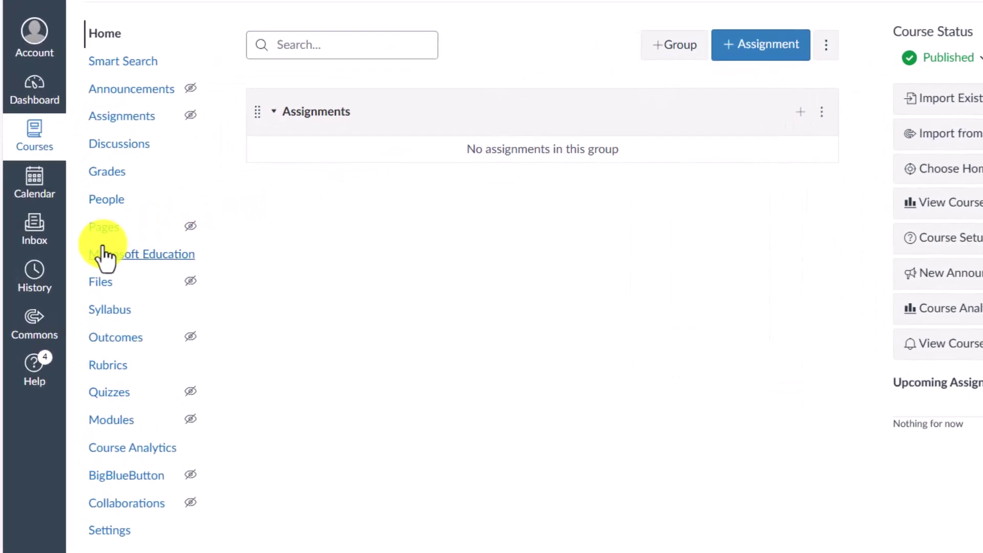
pyautogui.click(164, 259)
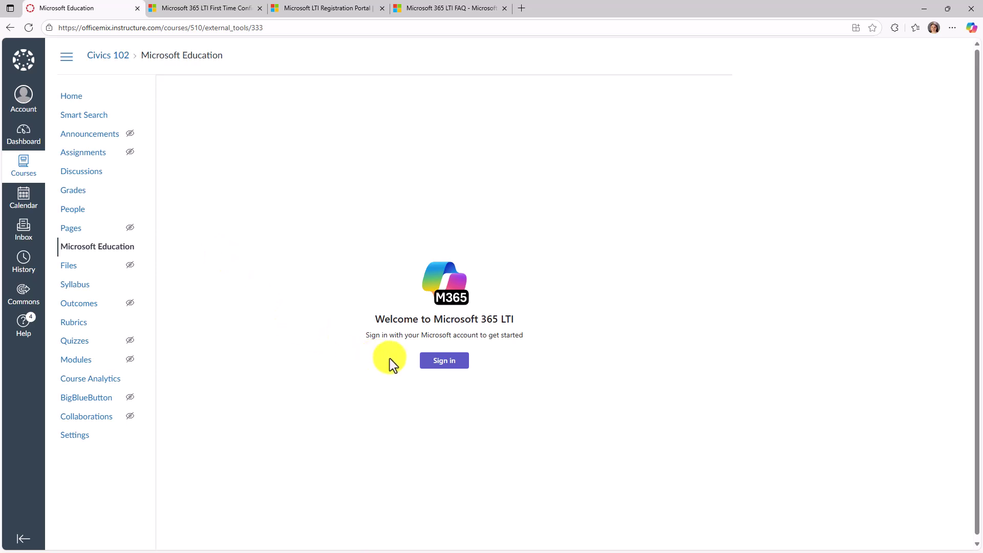
# Sign in to Microsoft 365 LTI with the Microsoft account
pyautogui.click(442, 362)
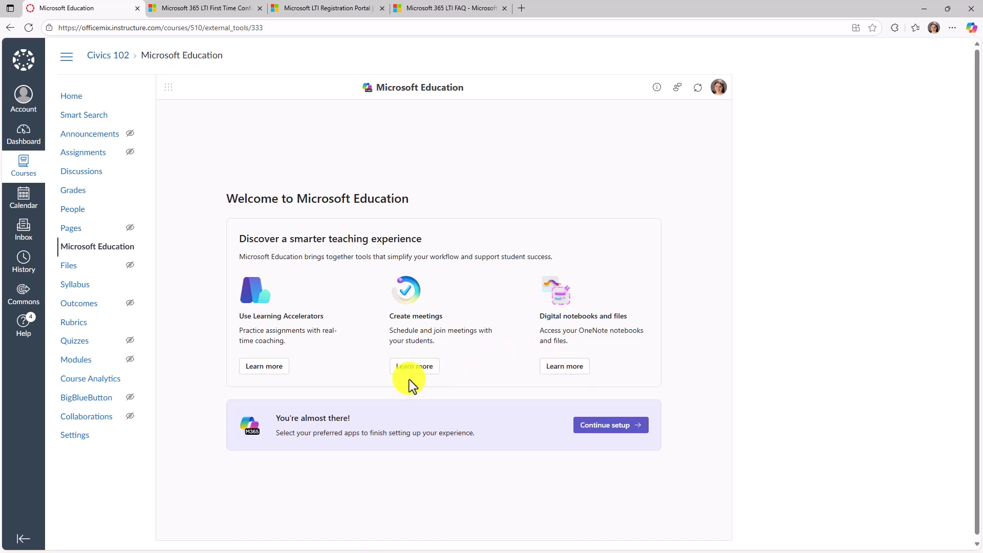
# Continue setup, toggle Reflect and Reading Coach off and on, and check email notifications
pyautogui.click(612, 429)
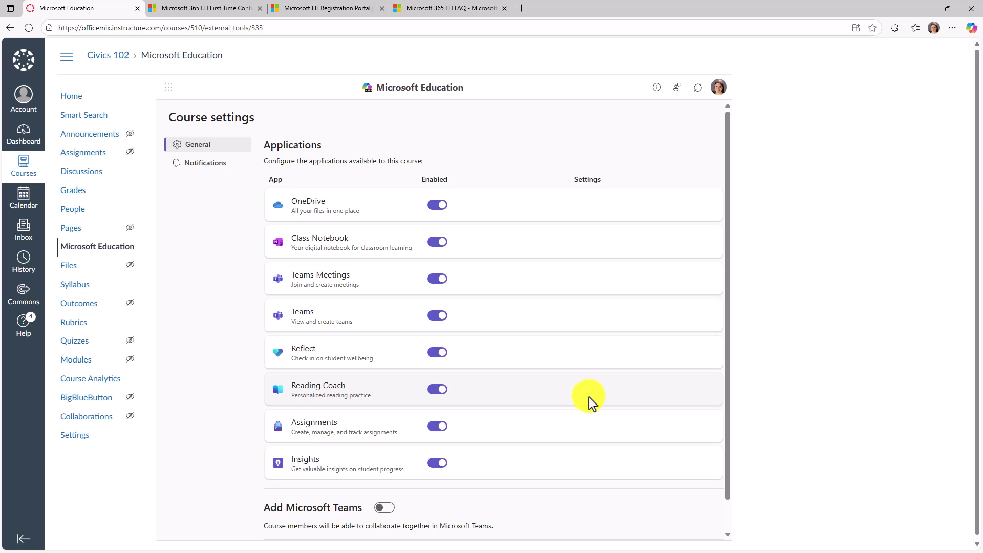
pyautogui.click(435, 353)
pyautogui.click(436, 391)
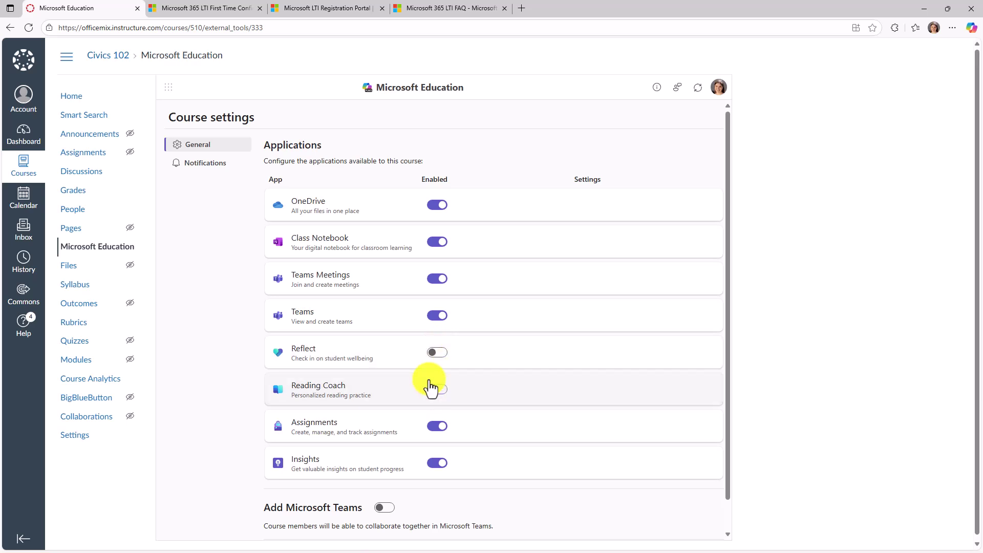
pyautogui.click(437, 353)
pyautogui.click(441, 389)
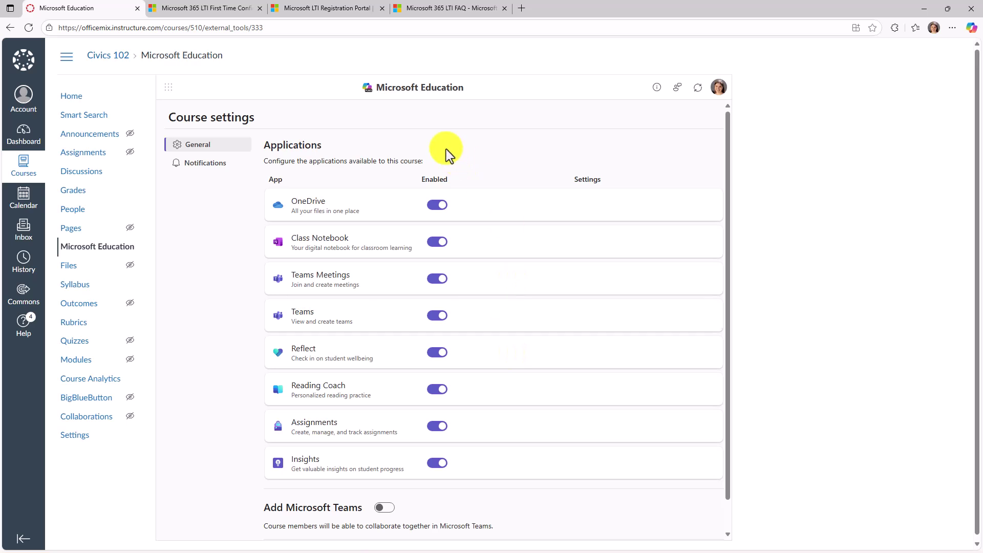
pyautogui.click(204, 169)
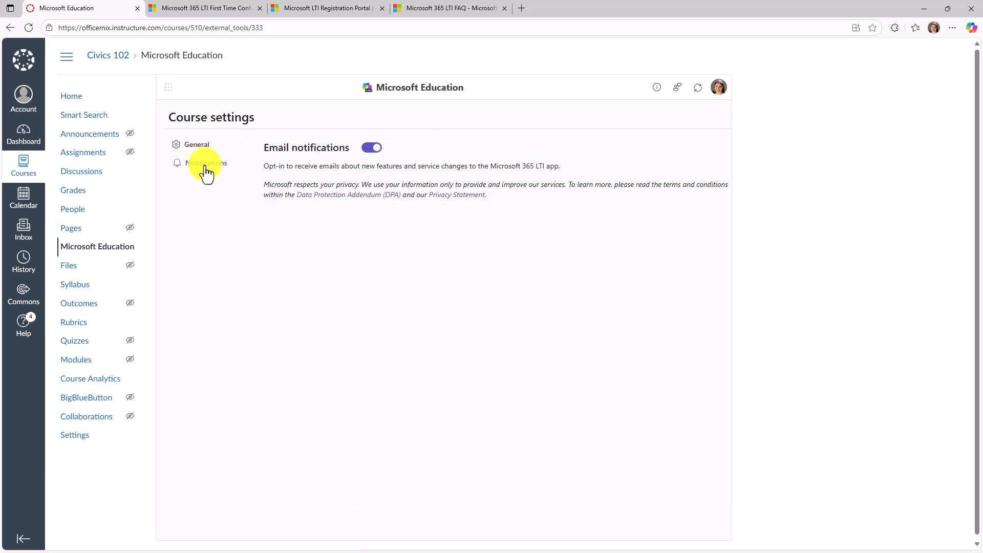
pyautogui.click(194, 145)
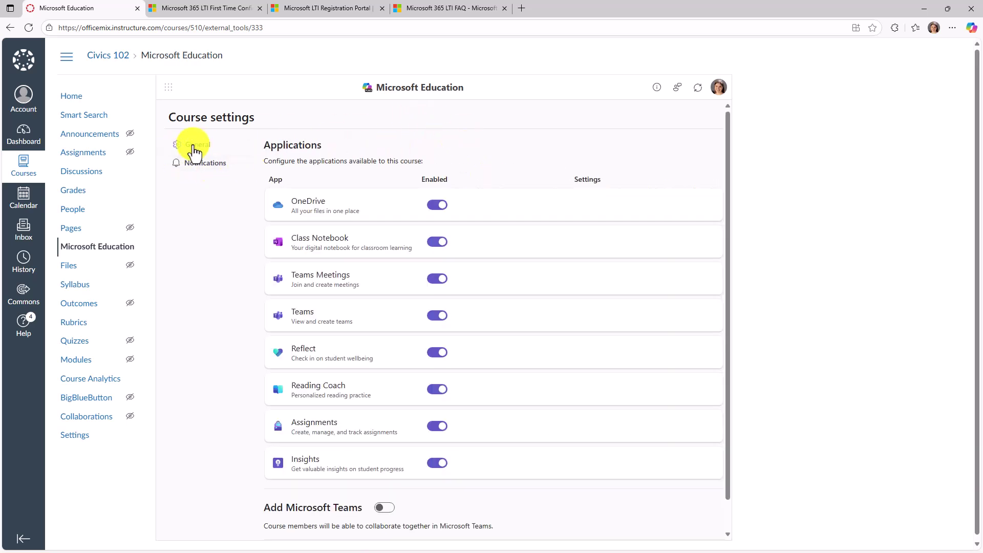
# Switch the panel theme to Dark and back to Light, then scroll to Done
pyautogui.click(717, 91)
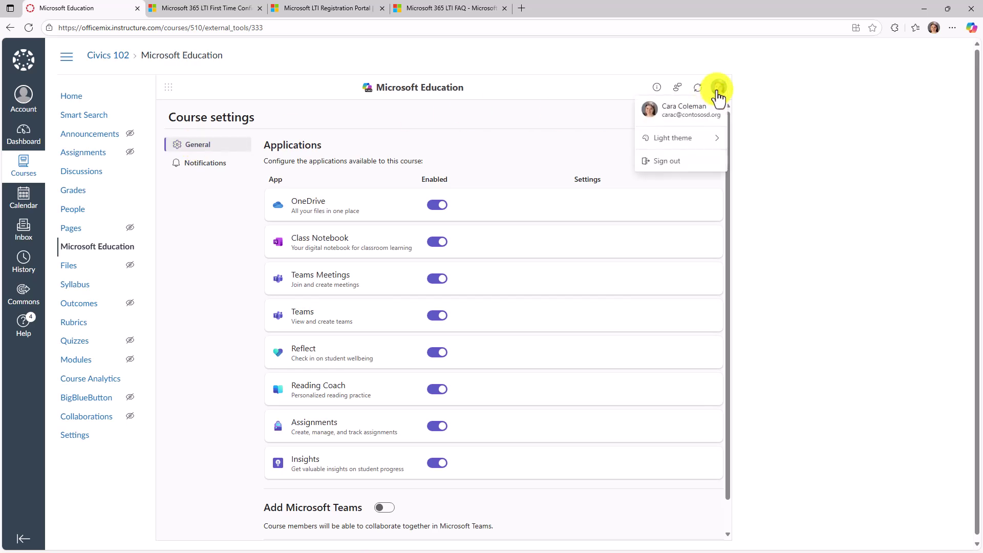
pyautogui.moveTo(690, 140)
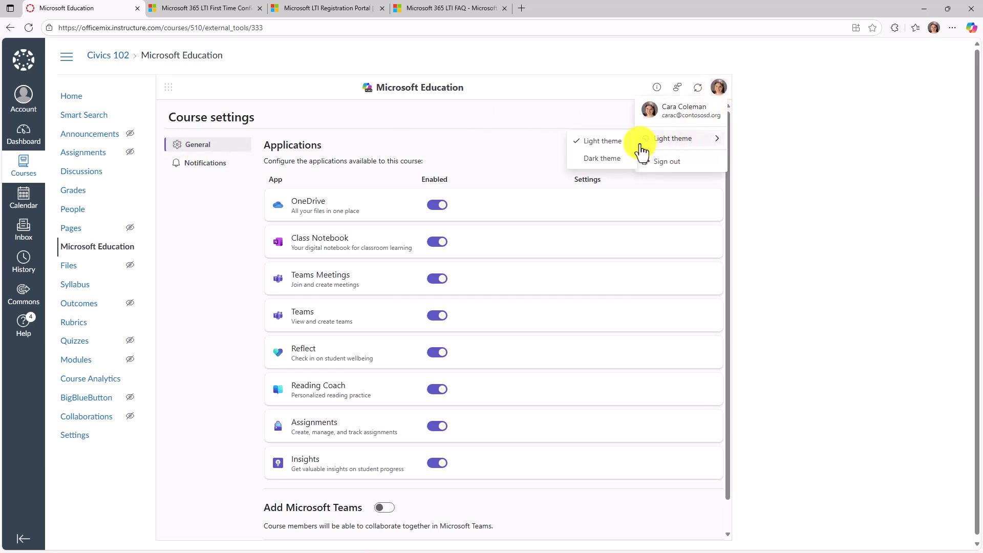
pyautogui.click(604, 158)
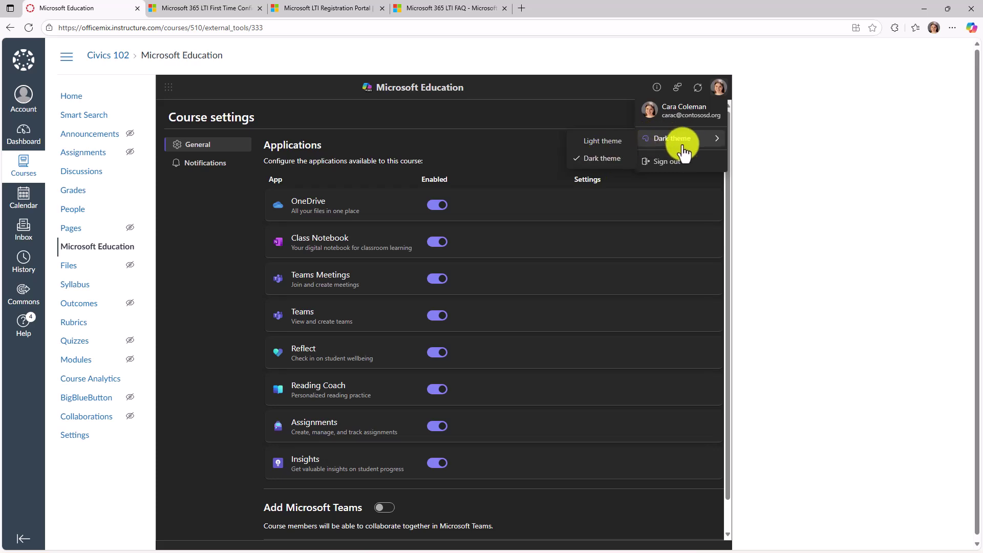
pyautogui.click(602, 143)
pyautogui.click(345, 94)
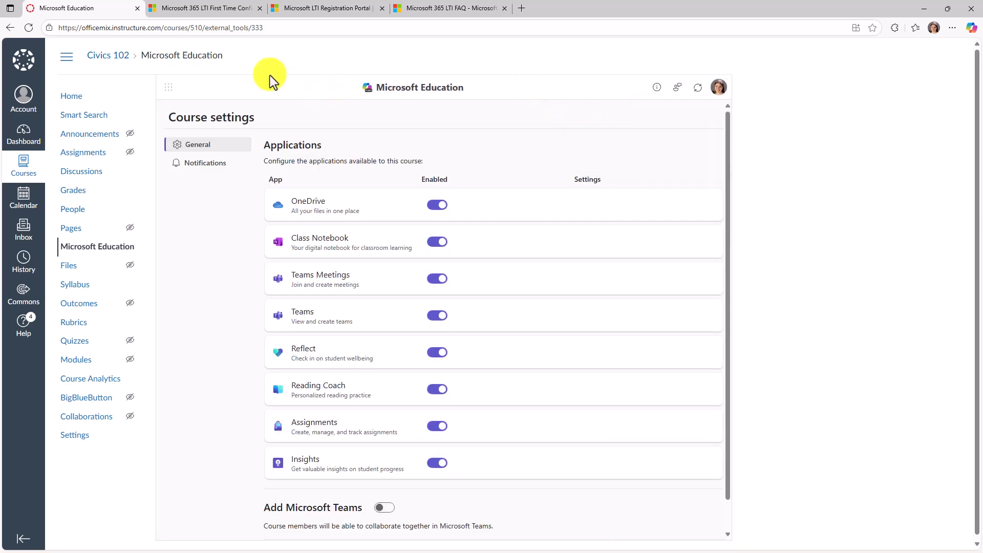
pyautogui.scroll(-1, 307, 226)
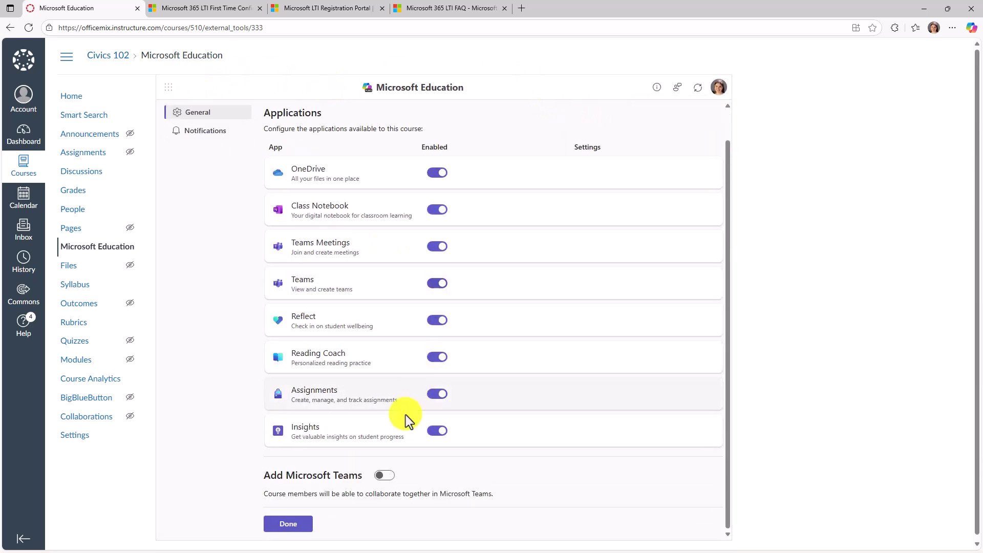
# Finish course setup, open OneDrive, and filter recent files by Word, Excel, PowerPoint, then All
pyautogui.click(301, 526)
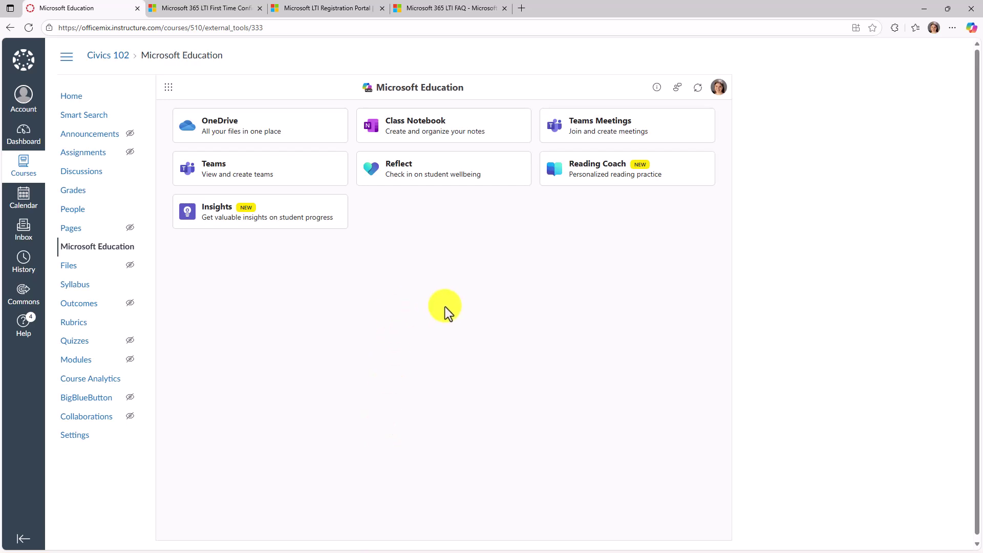
pyautogui.click(267, 129)
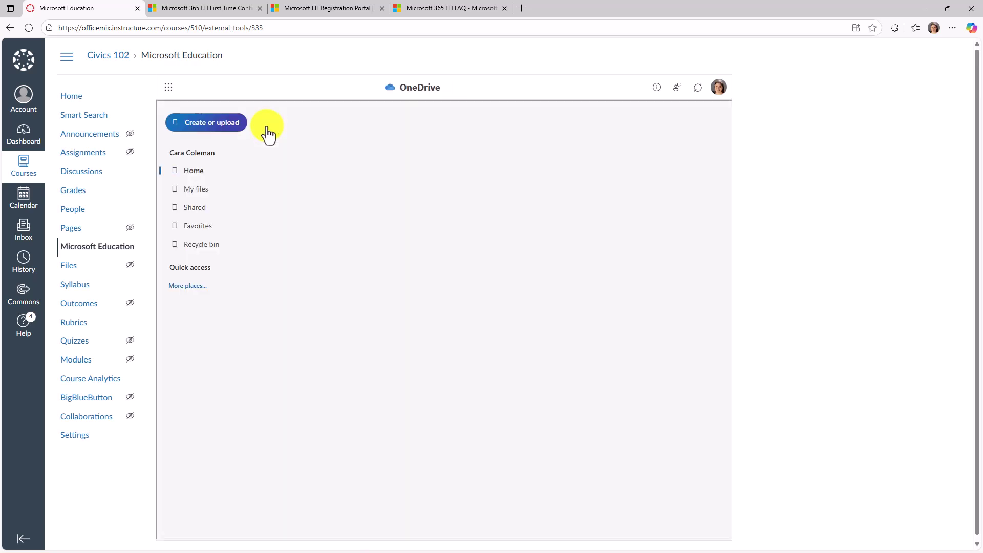
pyautogui.click(387, 123)
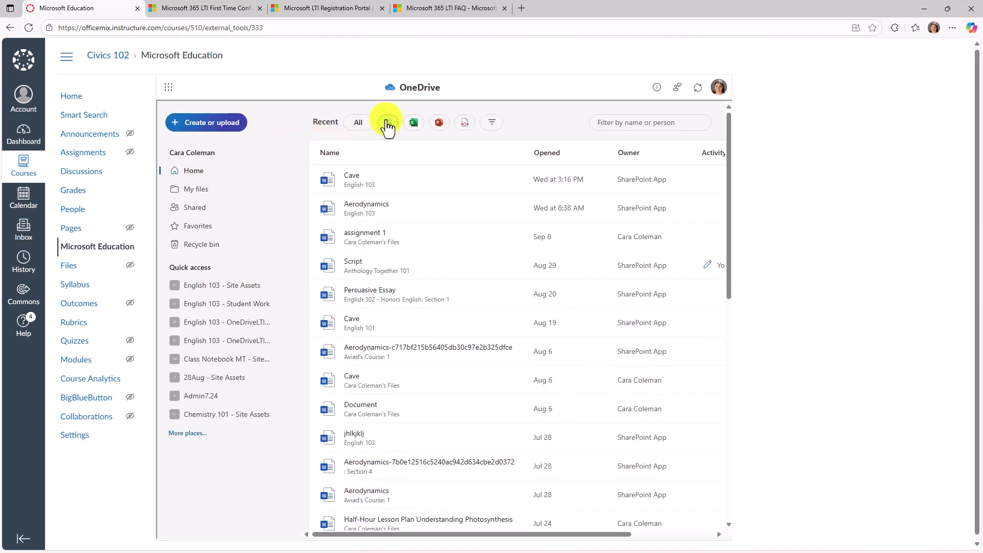
pyautogui.click(414, 126)
pyautogui.click(438, 126)
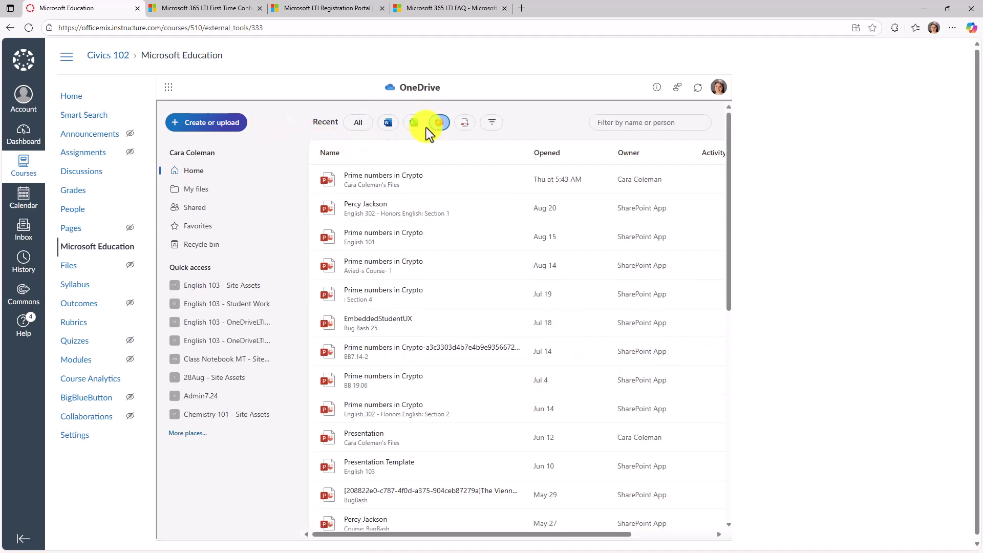
pyautogui.click(358, 130)
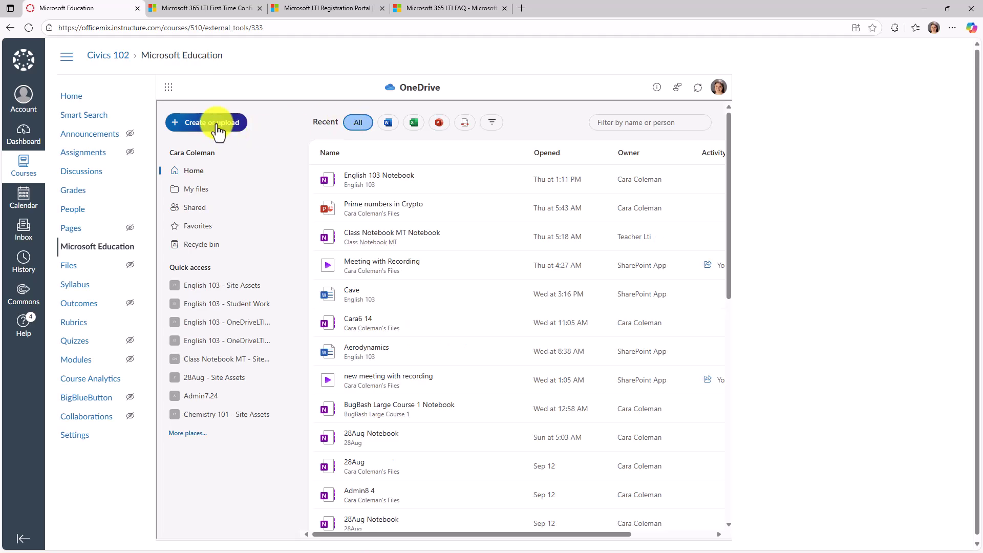
# Look at the Create or upload options without choosing one, then show the Microsoft 365 apps
pyautogui.click(218, 127)
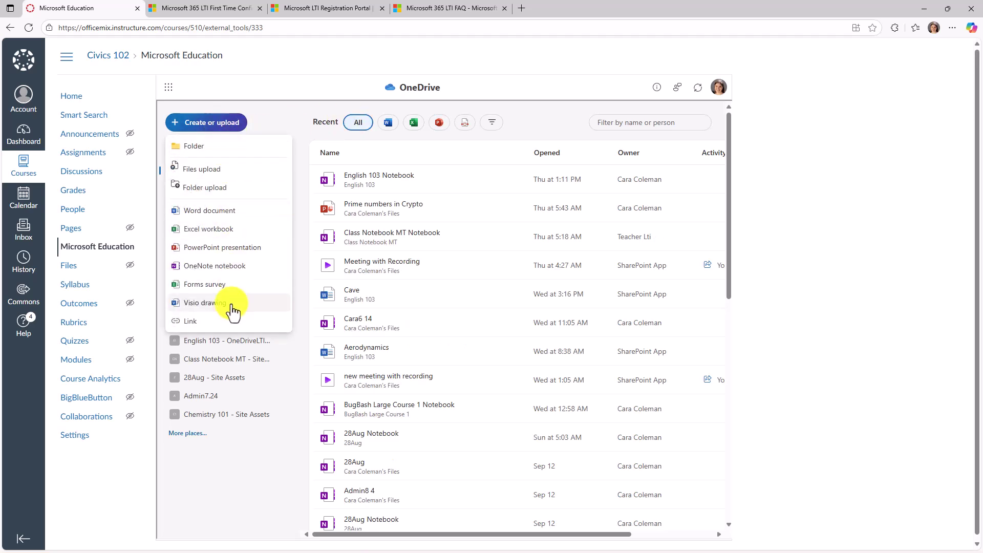
pyautogui.click(272, 515)
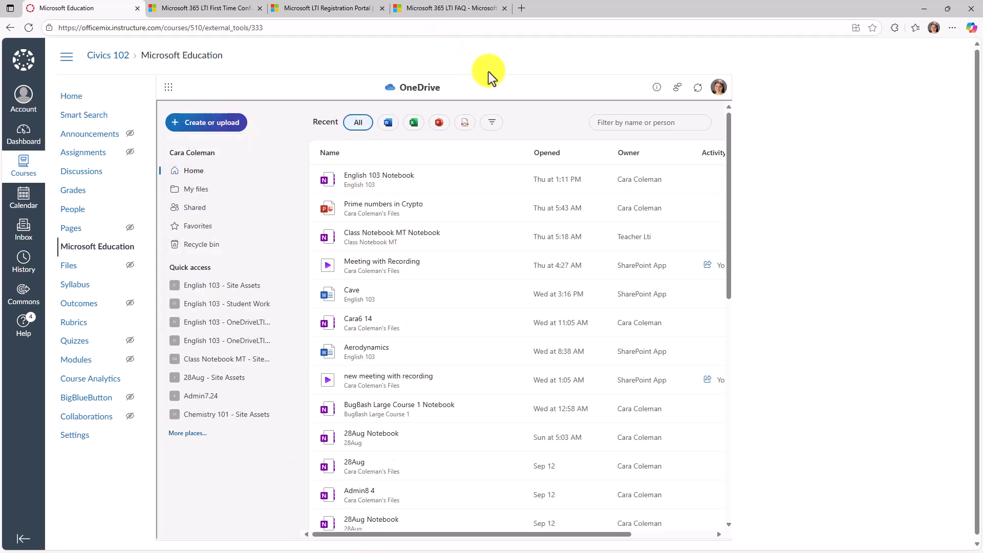
pyautogui.click(162, 95)
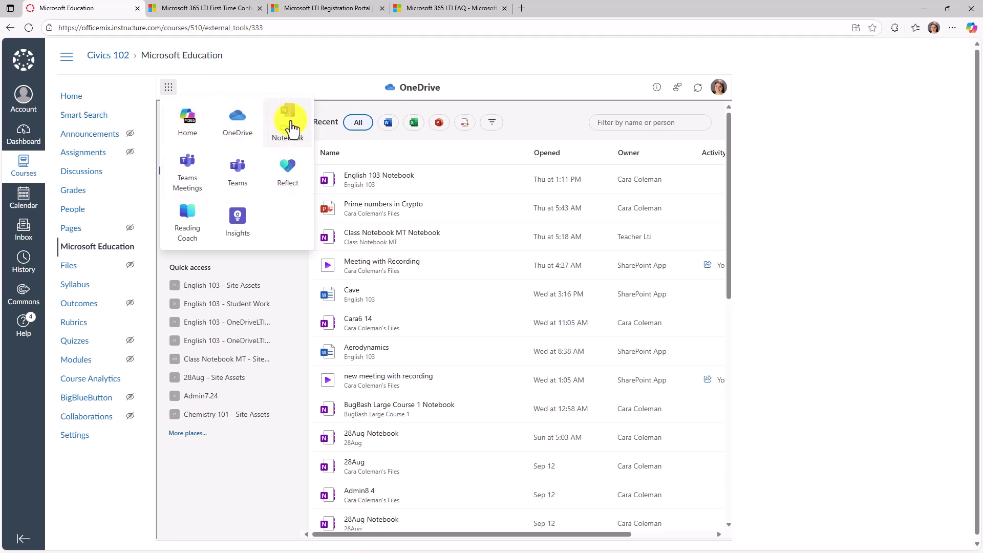
# Create the Civics 102 Notebook with Handouts, Class Notes, Homework and Quizzes sections
pyautogui.click(291, 128)
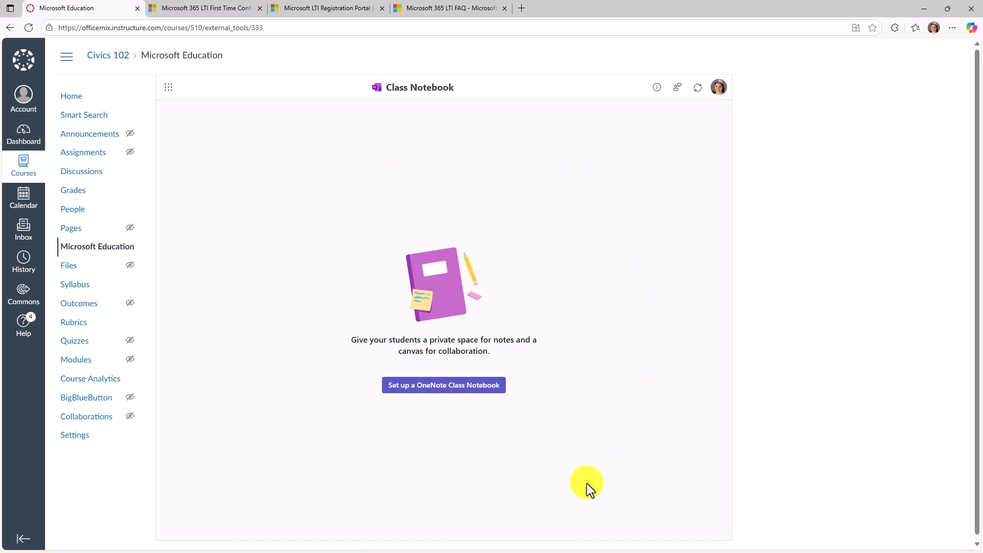
pyautogui.click(428, 389)
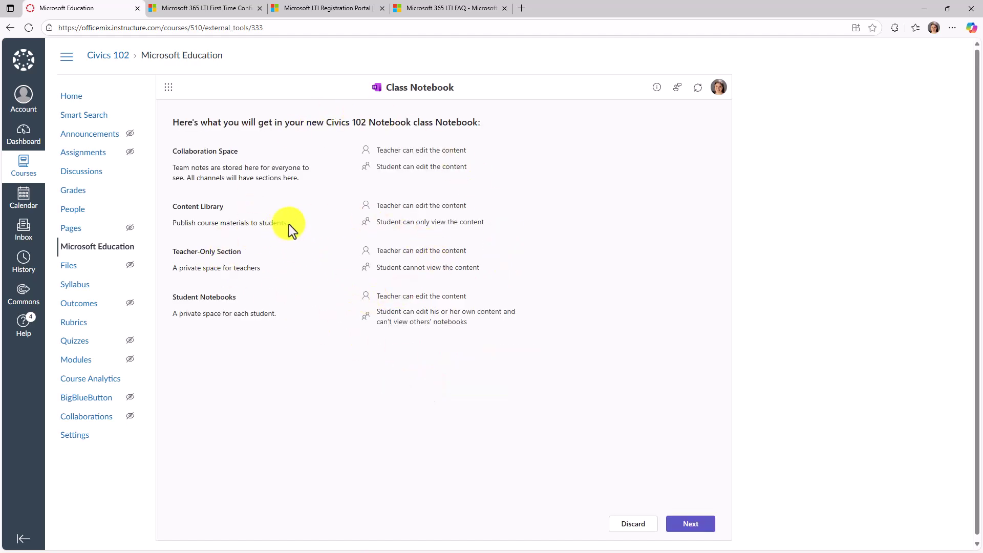
pyautogui.click(691, 524)
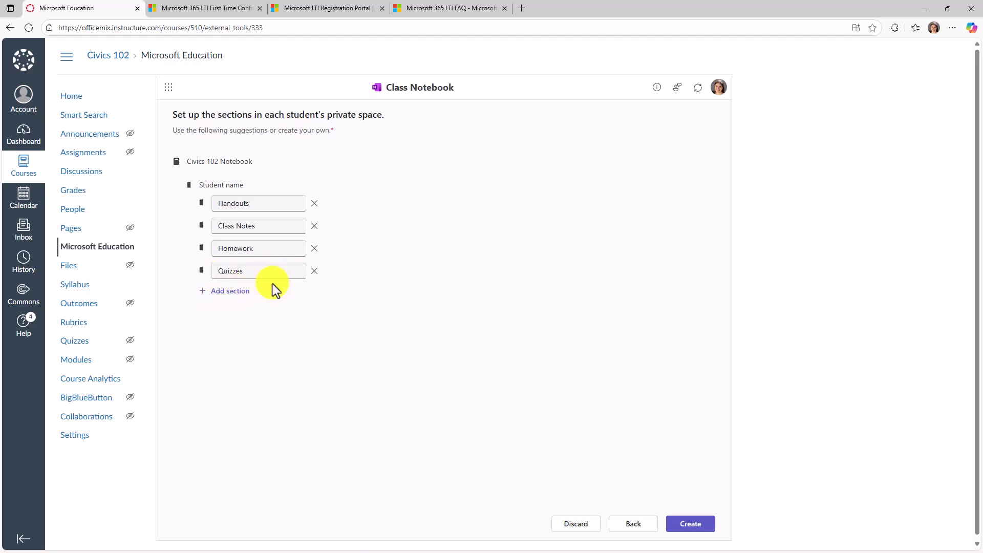
pyautogui.click(688, 525)
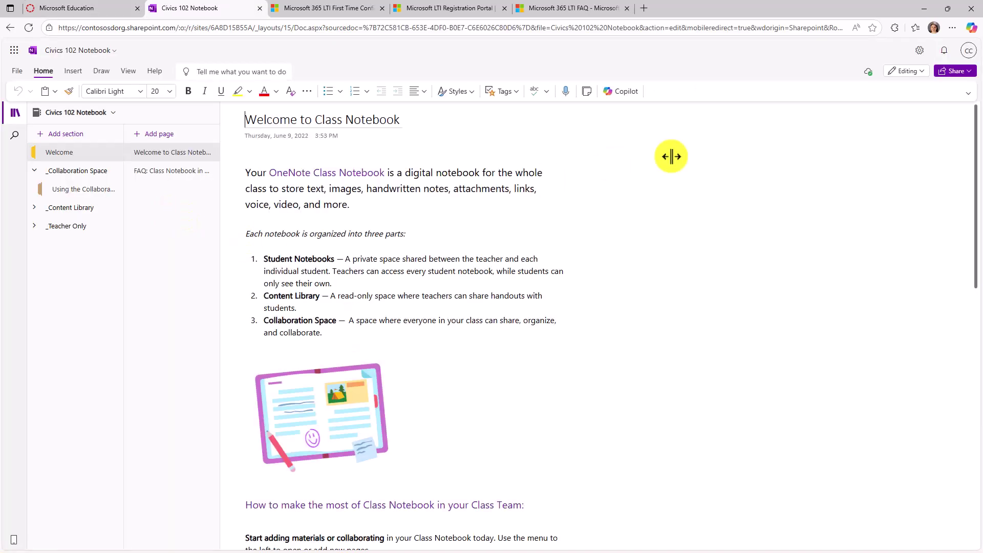
# Close the OneNote notebook and return to the Microsoft Education home page
pyautogui.click(260, 9)
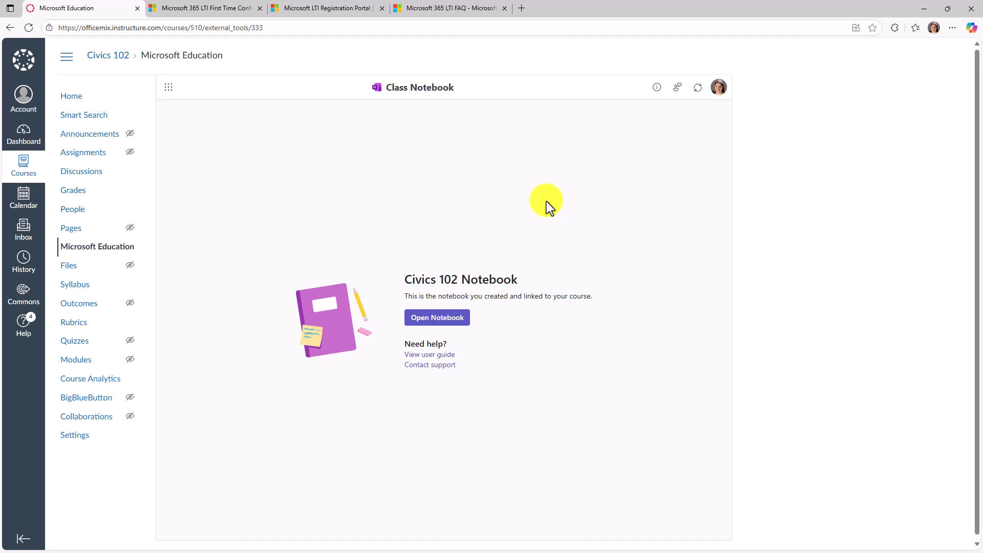
pyautogui.click(164, 94)
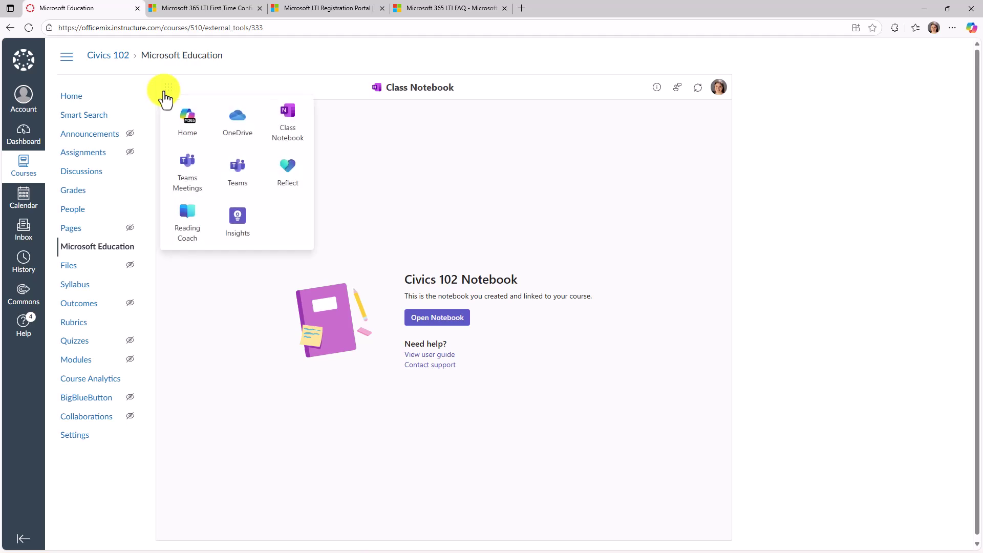
pyautogui.click(188, 122)
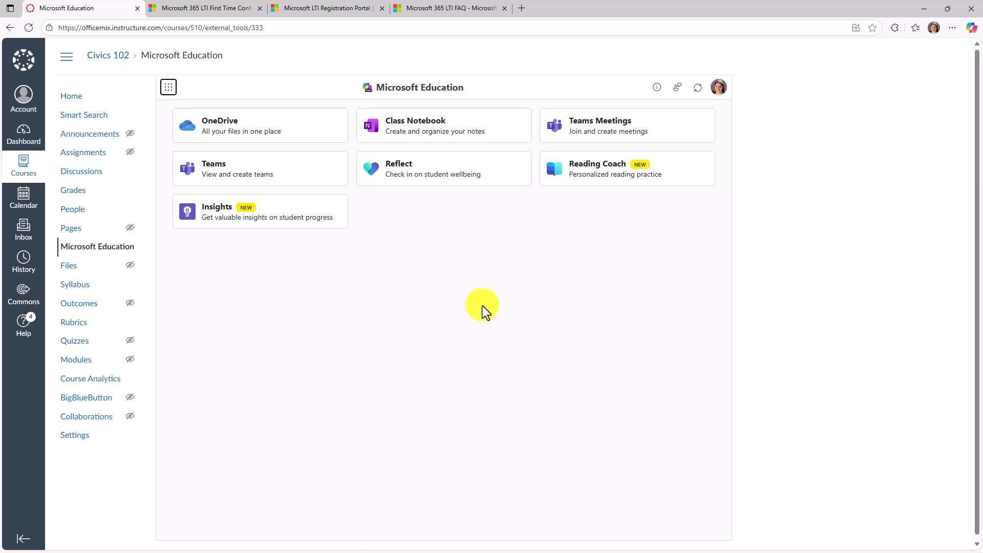
# On the Civics 102 Assignments page, bring up the Microsoft Education options from the ⋮ menu
pyautogui.click(88, 154)
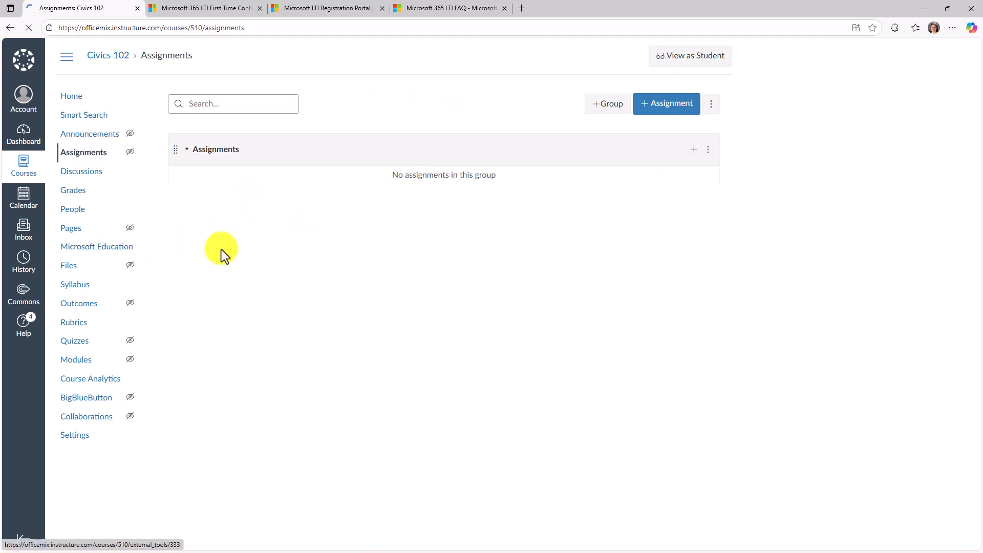
pyautogui.click(704, 108)
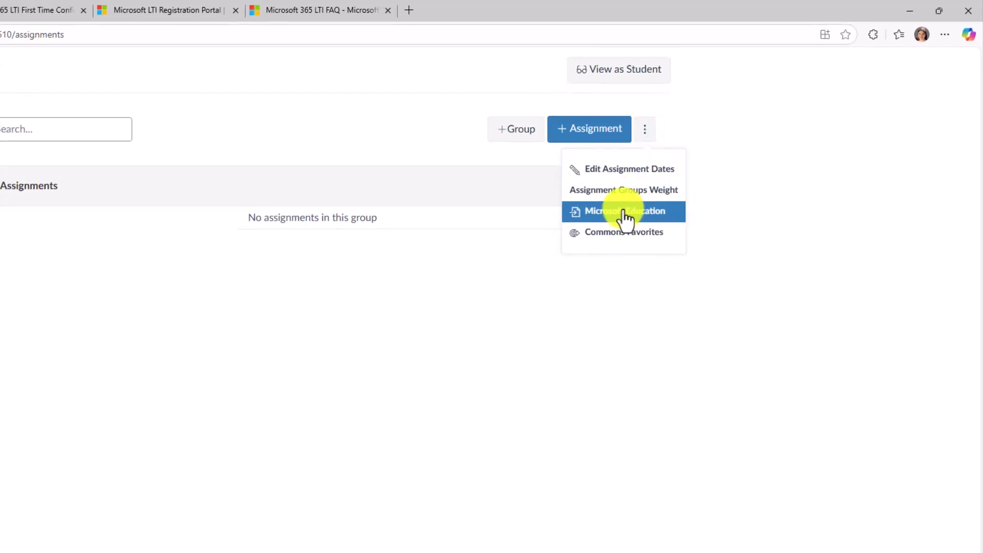
pyautogui.click(622, 214)
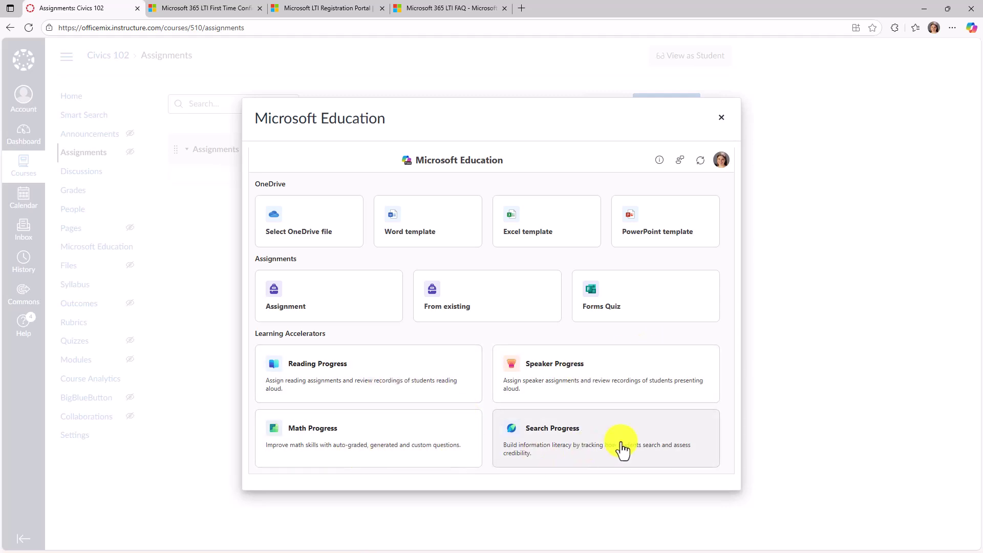
# Generate a 174-word Reading Progress passage on Diane Arbus for age 10 and review its settings
pyautogui.click(363, 381)
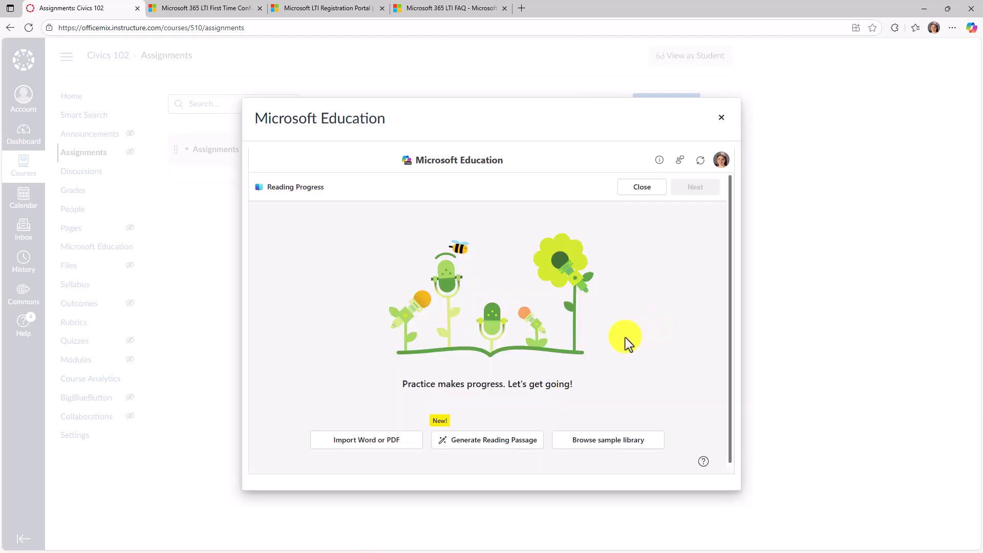
pyautogui.click(481, 442)
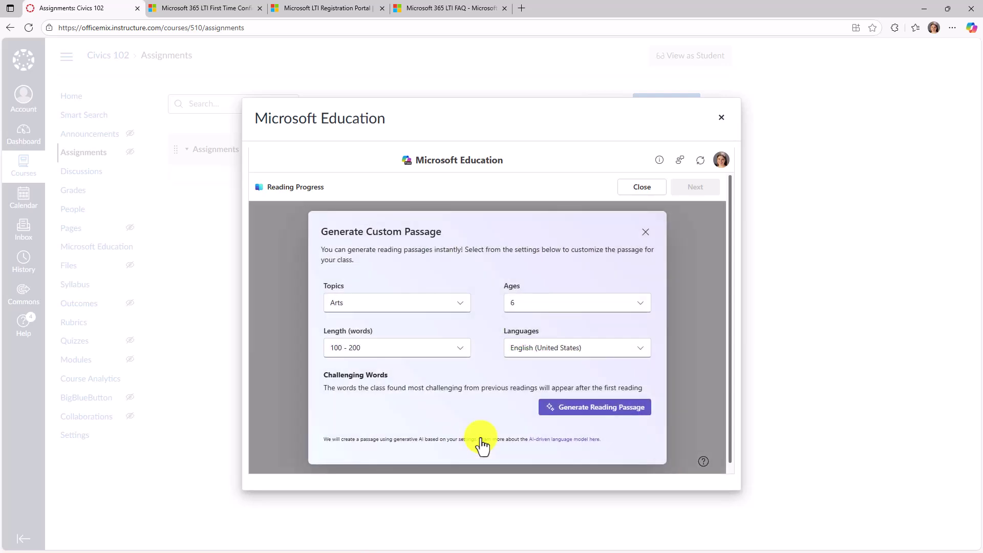
pyautogui.click(539, 306)
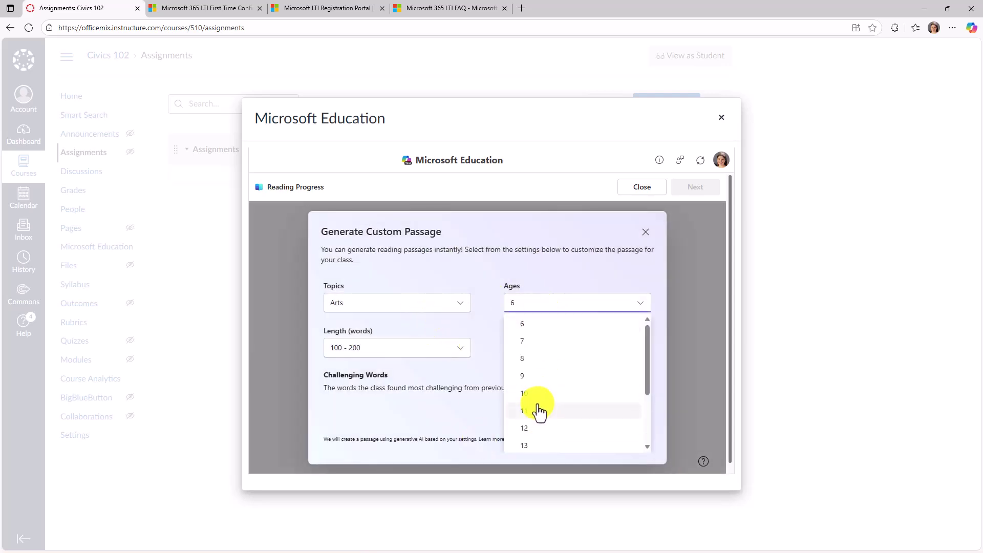
pyautogui.click(529, 394)
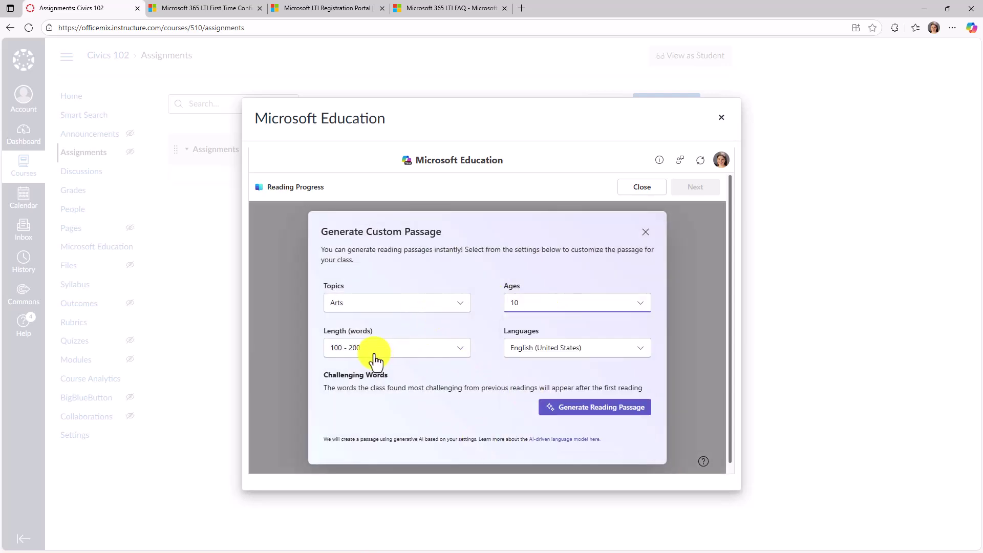
pyautogui.click(586, 407)
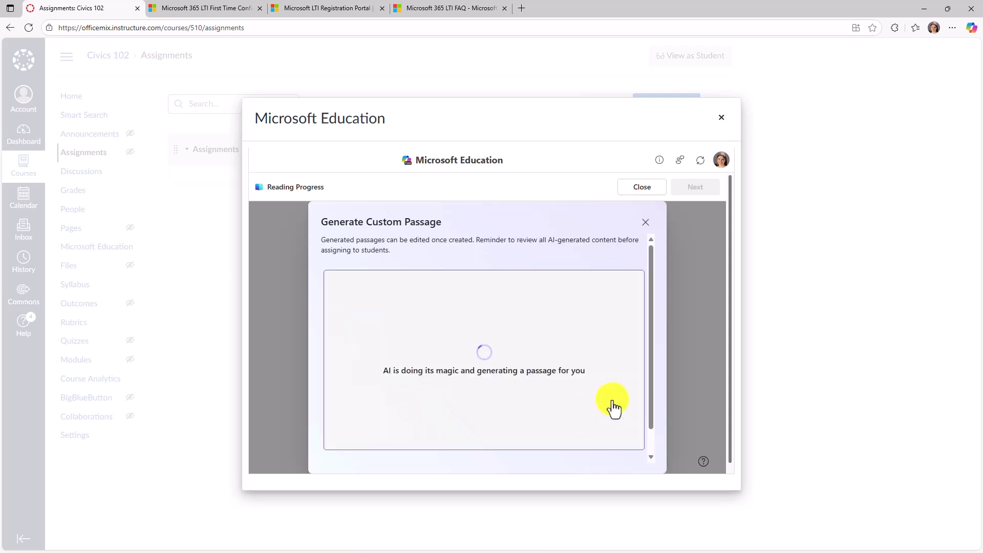
pyautogui.moveTo(649, 395); pyautogui.dragTo(656, 430)
pyautogui.click(596, 449)
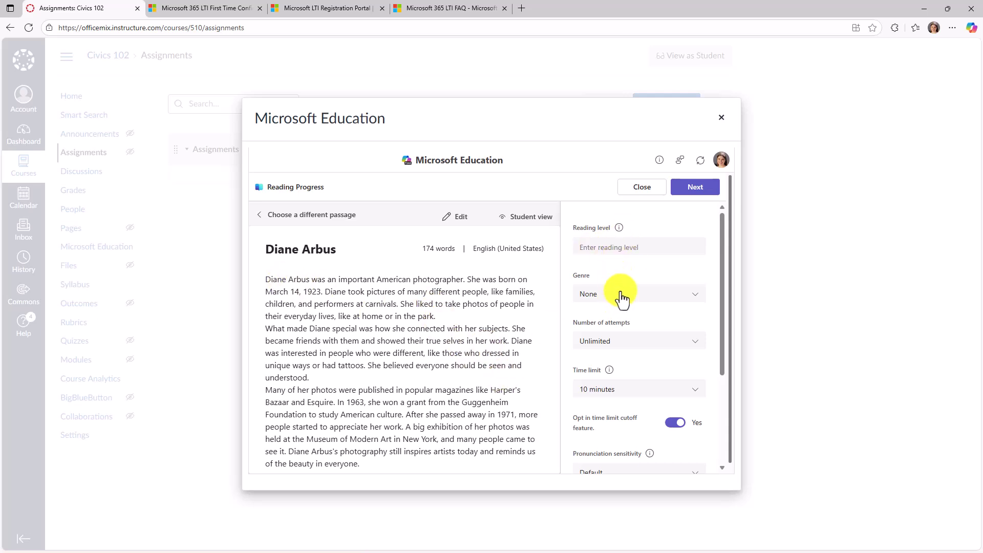
pyautogui.scroll(-2, 645, 335)
pyautogui.scroll(-1, 641, 348)
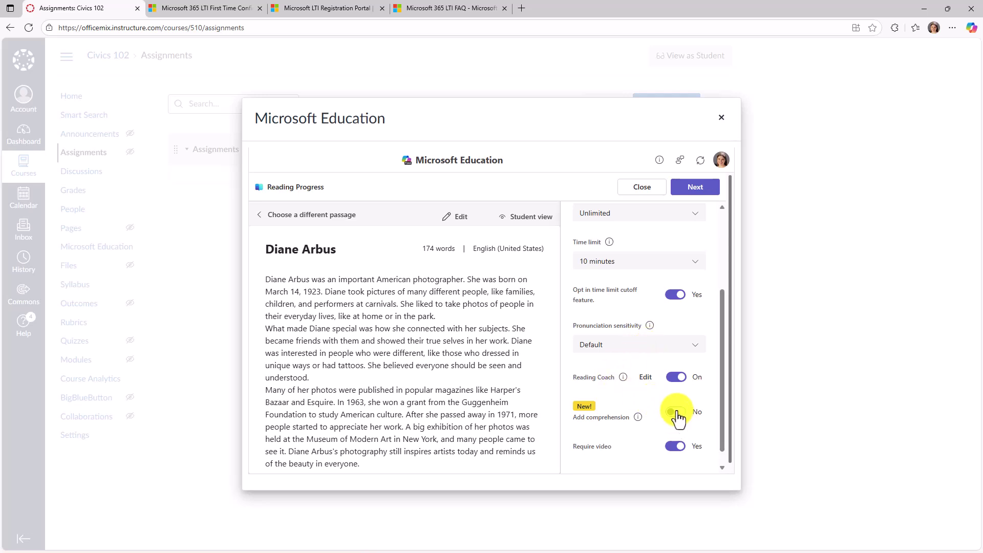
# Save AI-generated details for Practice reading passage (due Sep 21, 11:59pm) and publish it
pyautogui.click(694, 194)
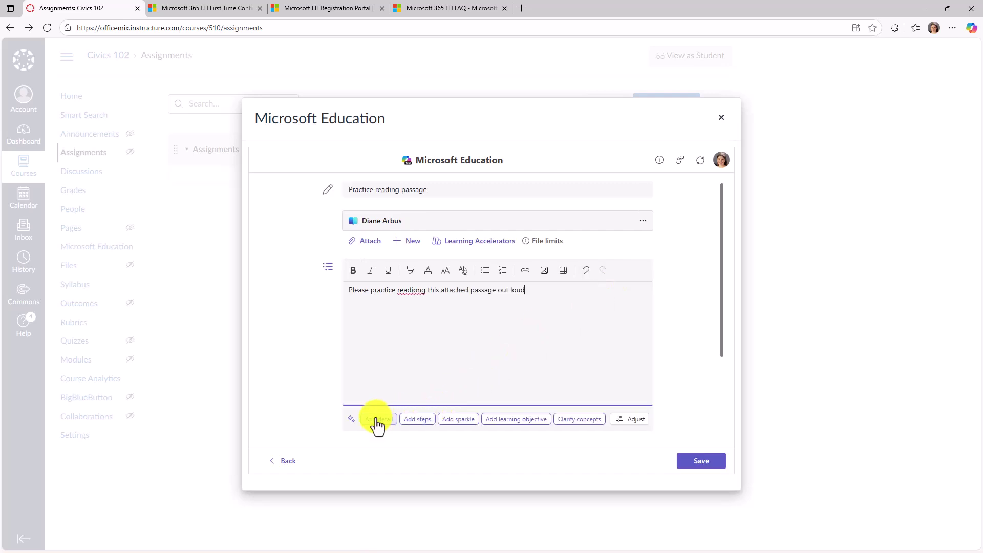
pyautogui.click(377, 419)
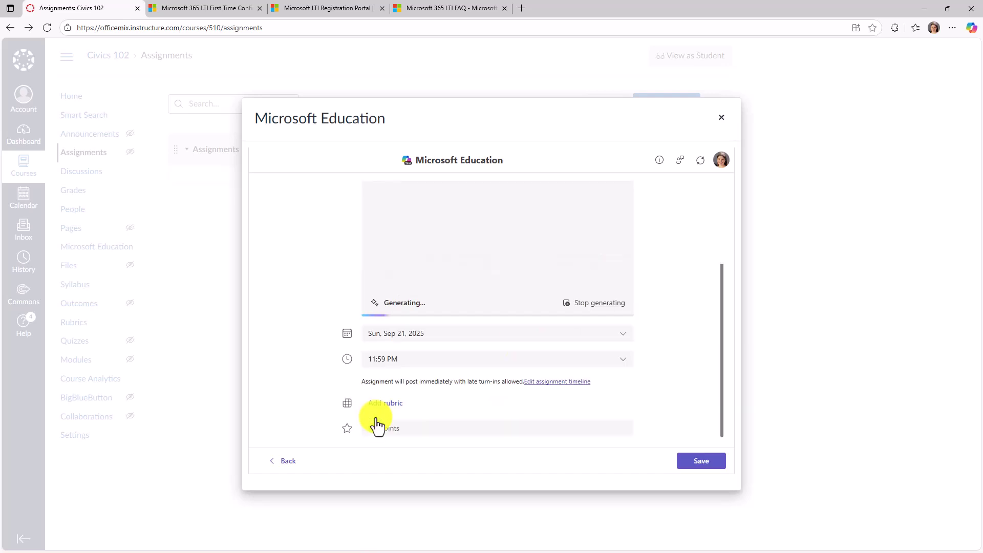
pyautogui.scroll(3, 562, 321)
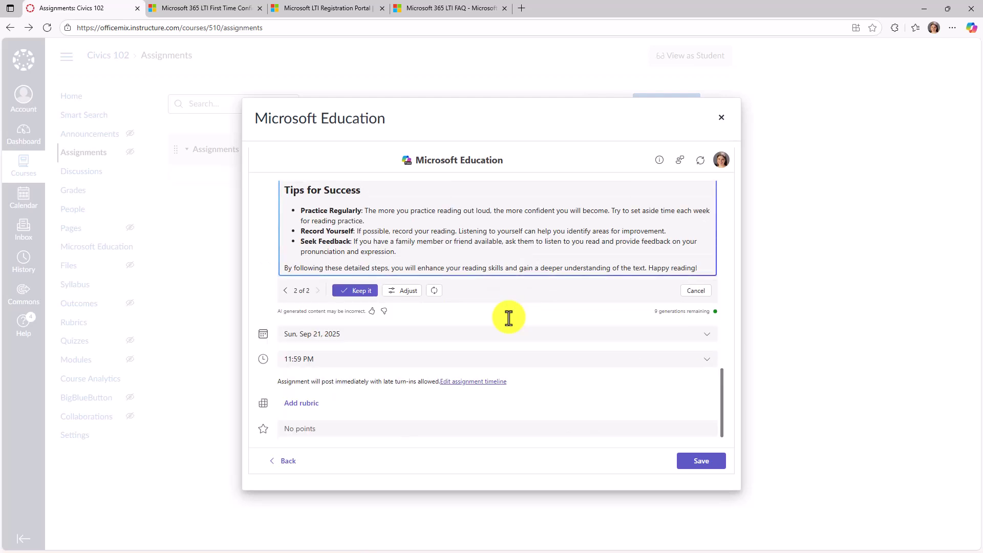
pyautogui.click(701, 461)
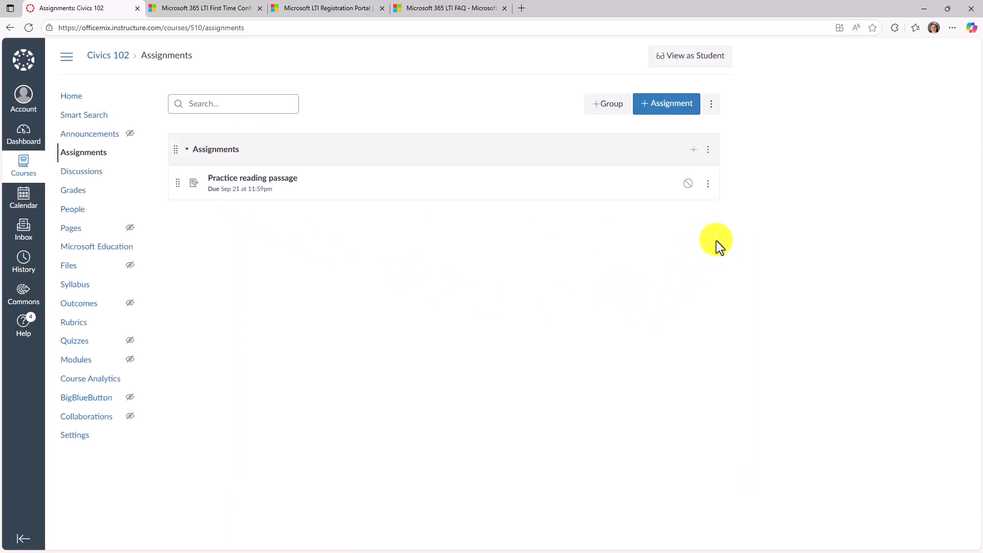
pyautogui.click(688, 183)
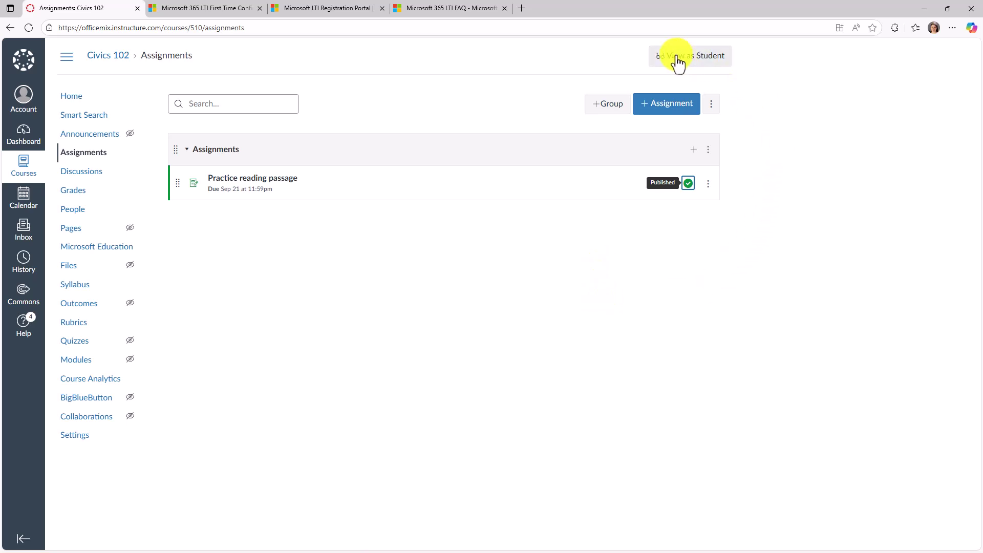
# Preview the course as a student and start a trial reading of the assignment passage
pyautogui.click(695, 59)
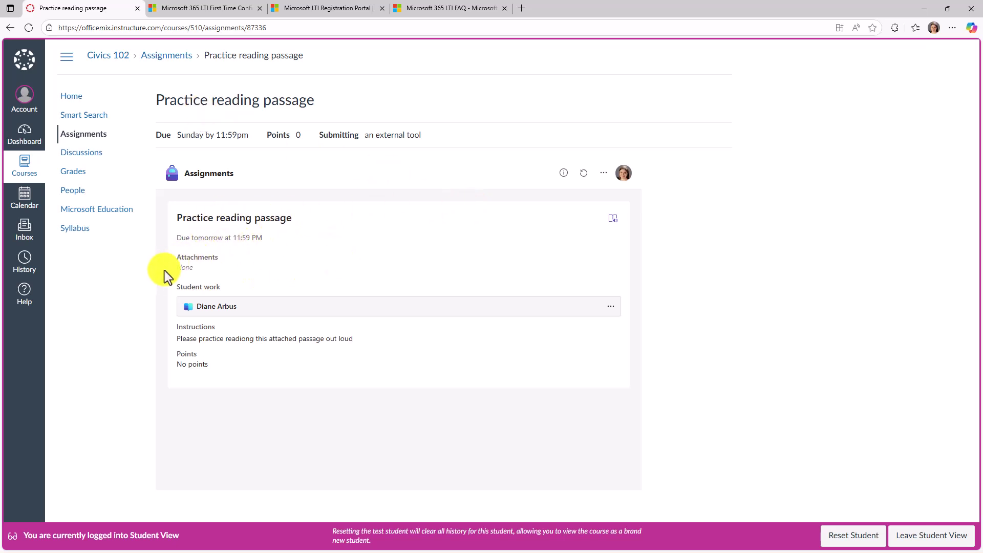
pyautogui.click(210, 309)
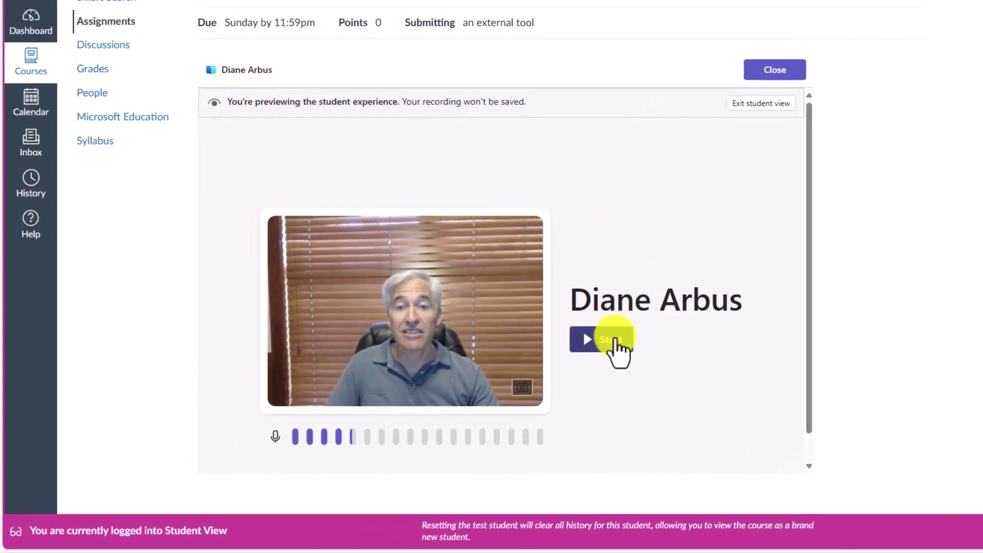
pyautogui.click(615, 340)
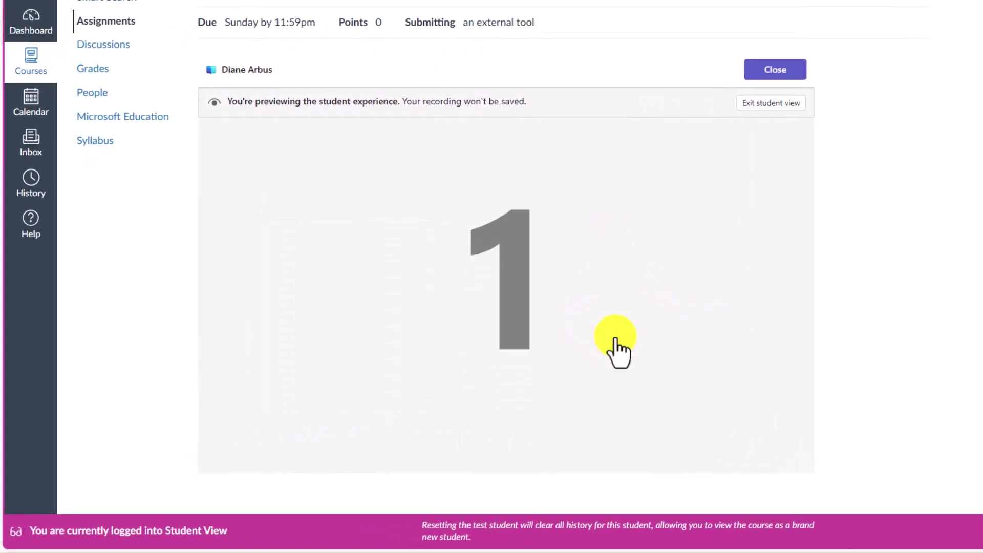
# Switch the passage to Sitka font with a dark theme and resume recording
pyautogui.click(736, 145)
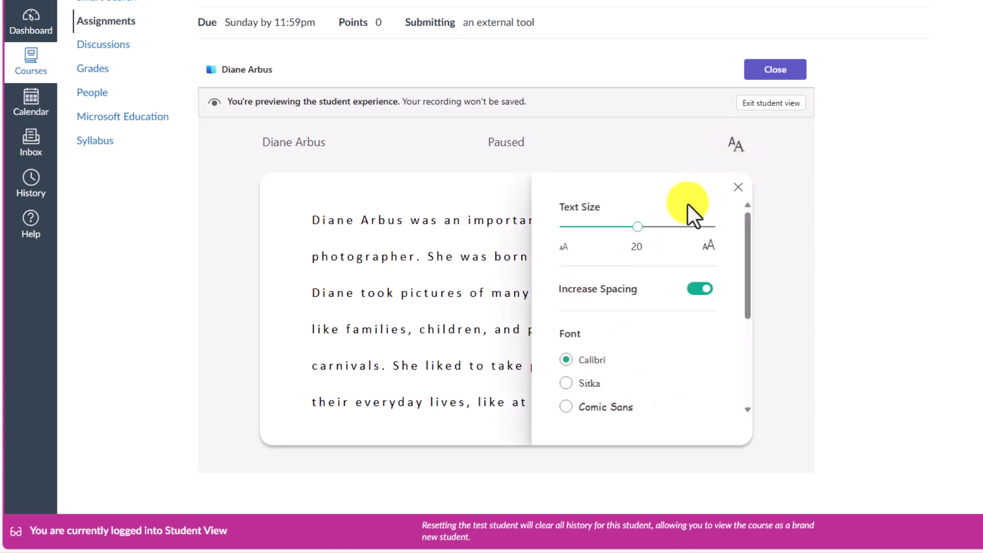
pyautogui.click(565, 384)
pyautogui.scroll(-3, 624, 328)
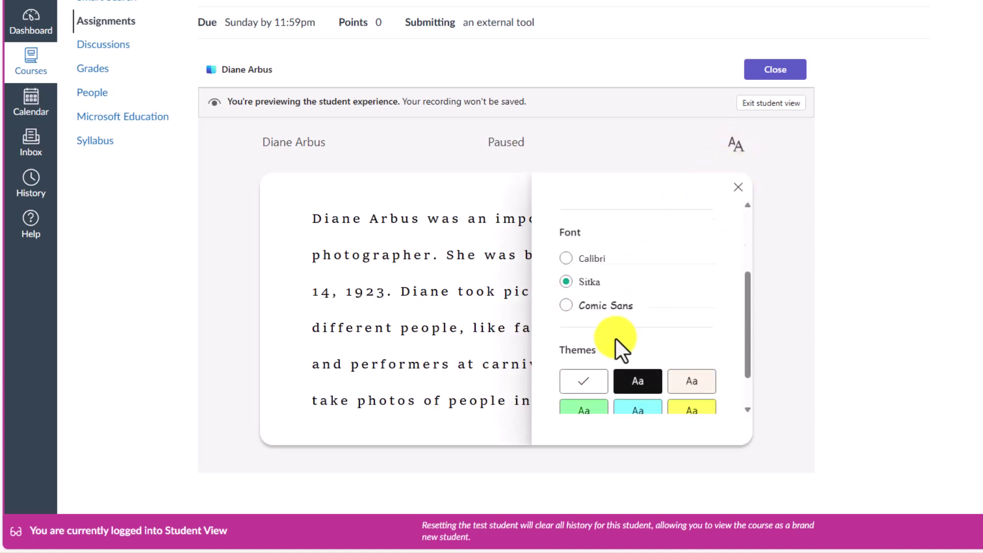
pyautogui.click(627, 317)
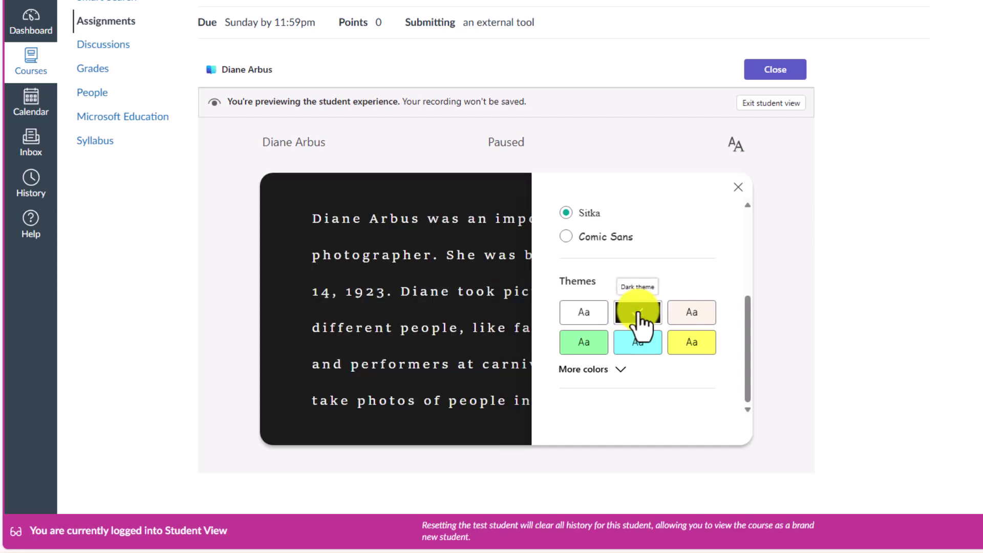
pyautogui.click(737, 187)
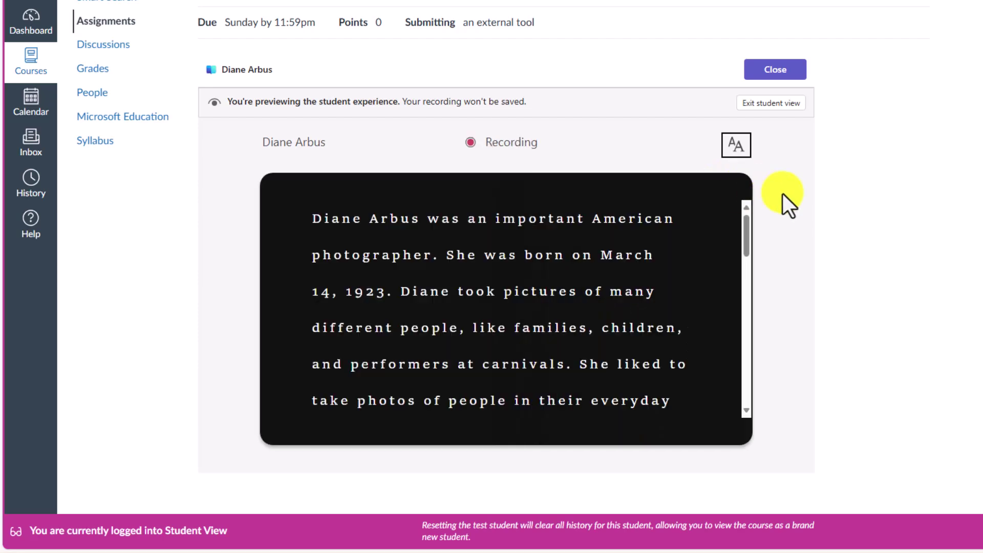
# Close the reading app and leave Student View to return to the teacher's Assignments list
pyautogui.click(775, 70)
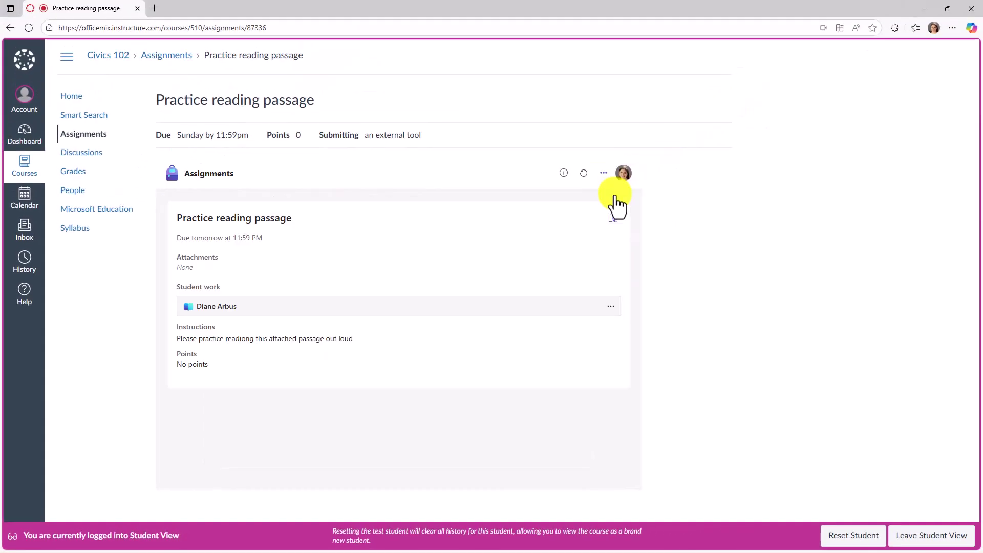
pyautogui.click(936, 538)
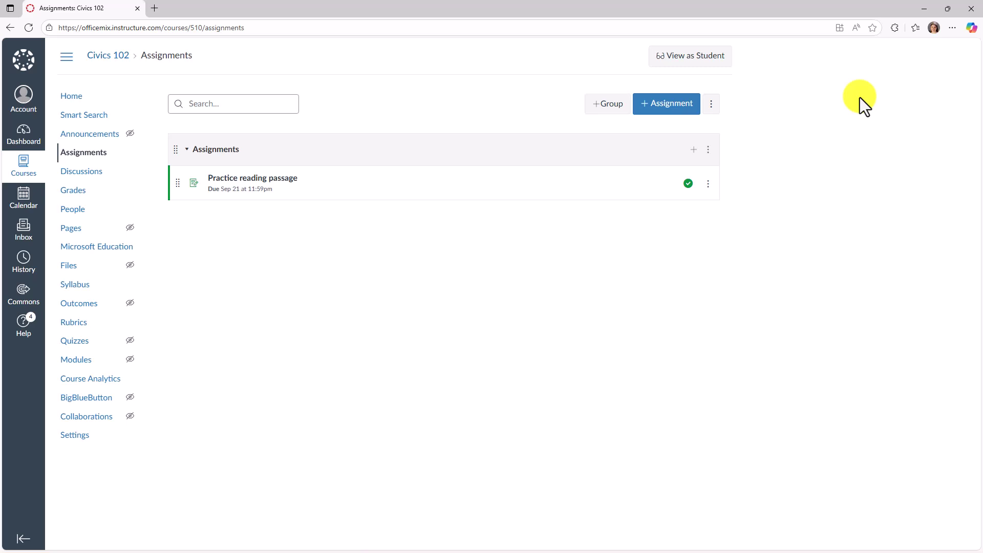
# Start a Microsoft Education Speaker Progress assignment with all Speaker Coach feedback types selected
pyautogui.click(710, 104)
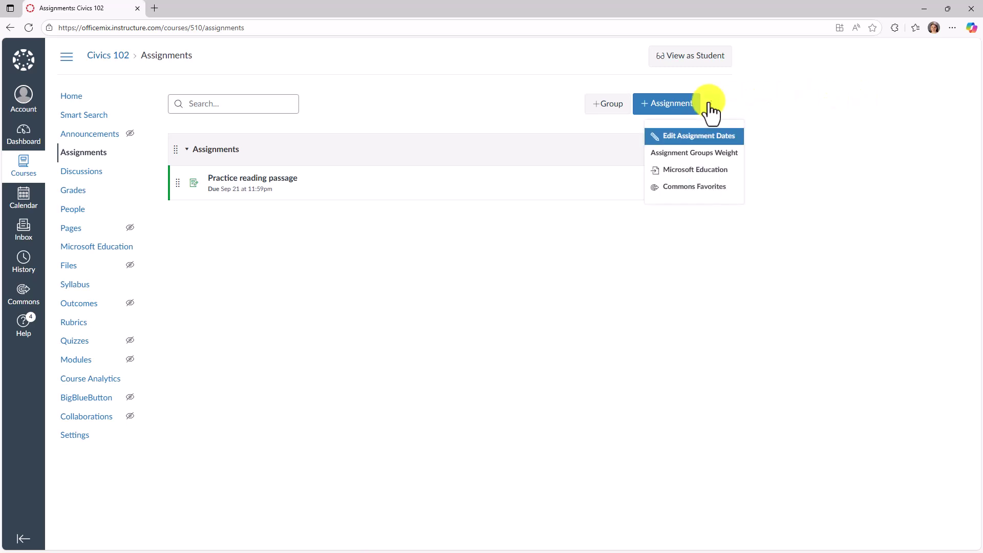
pyautogui.click(708, 172)
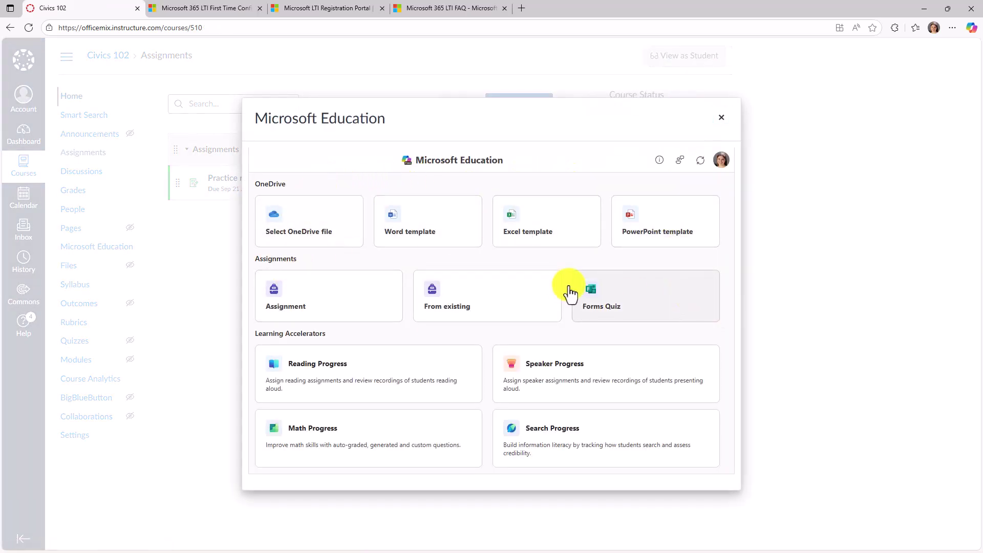
pyautogui.click(638, 358)
pyautogui.click(682, 247)
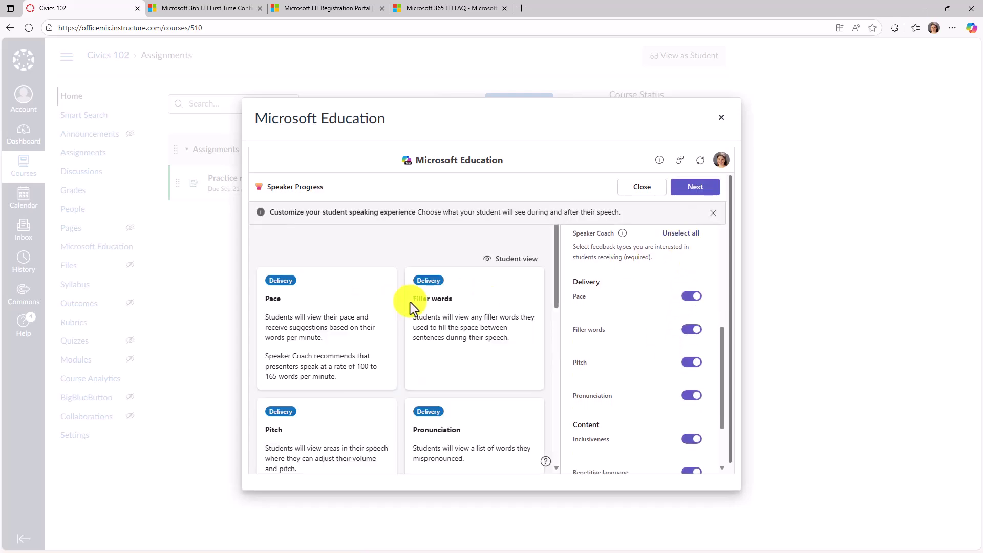
# Close the Speaker Progress setup unsaved and go to the course's Microsoft Education page
pyautogui.scroll(-5, 438, 346)
pyautogui.scroll(6, 438, 368)
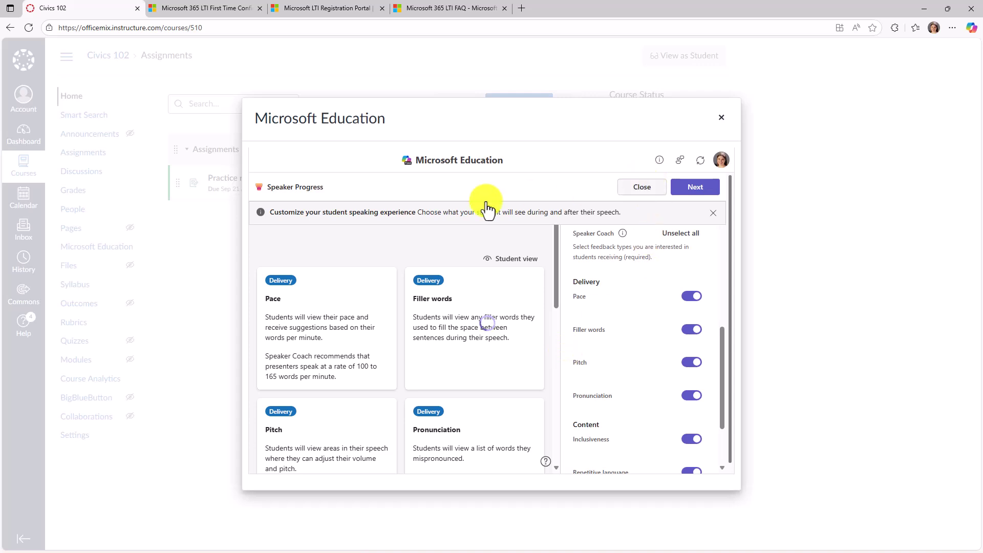
pyautogui.click(642, 187)
pyautogui.click(91, 253)
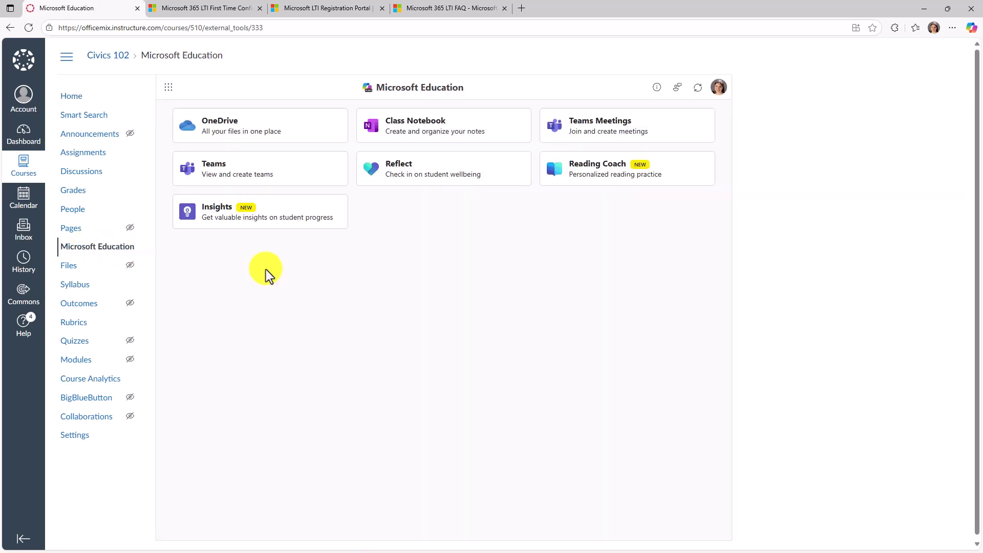
# Open Reflect and browse its Trends and Meditate pages before returning to Check-ins
pyautogui.click(409, 173)
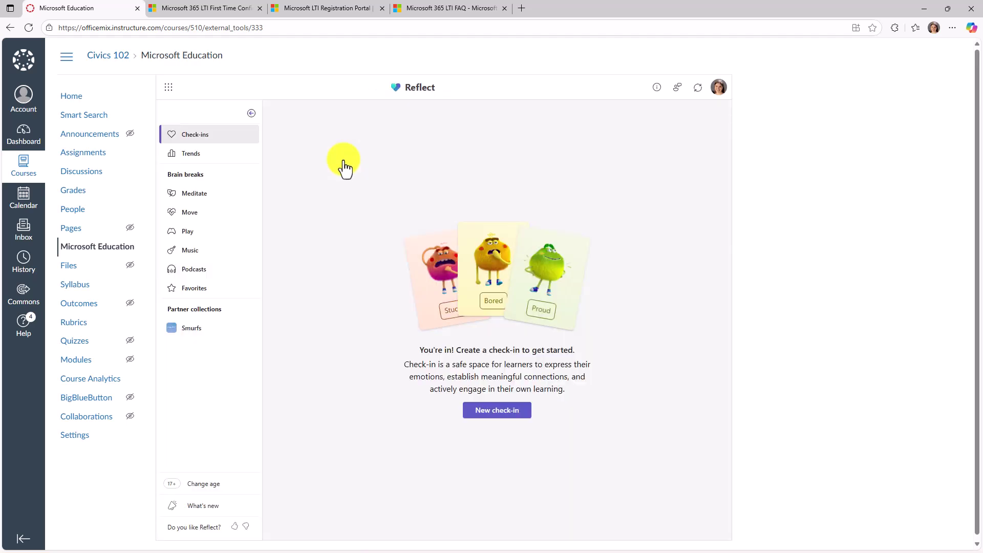
pyautogui.click(193, 155)
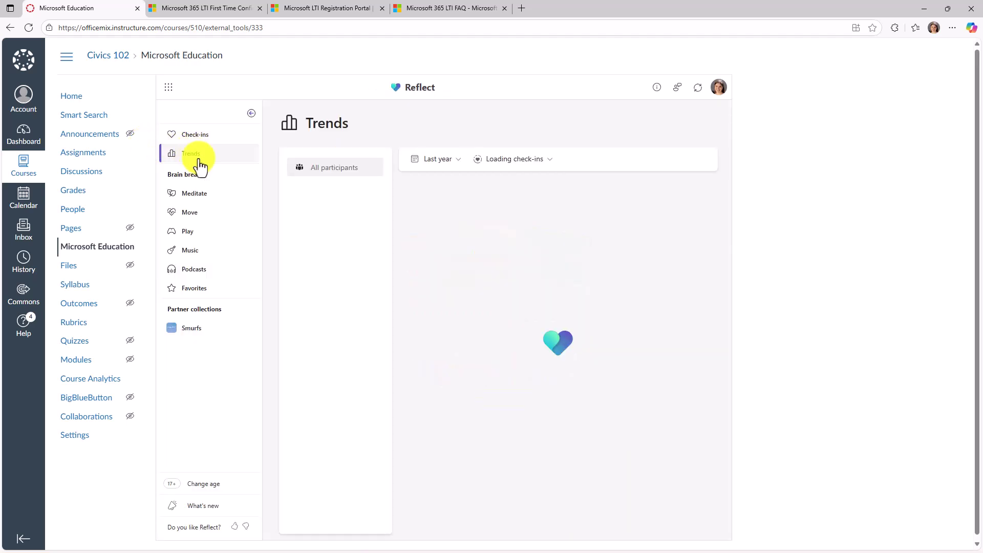
pyautogui.click(200, 195)
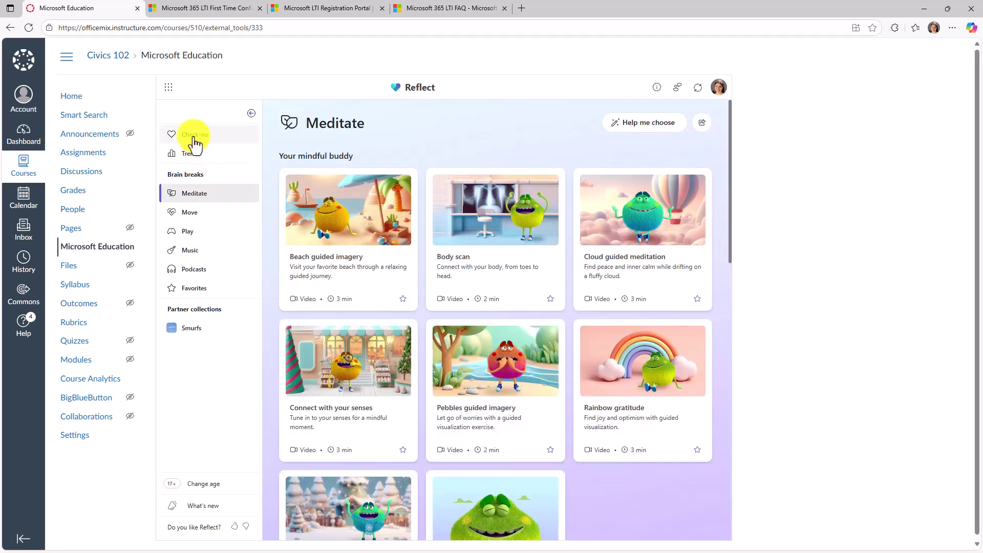
pyautogui.click(195, 137)
# Start a new Reflect check-in and cancel it without saving
pyautogui.click(499, 412)
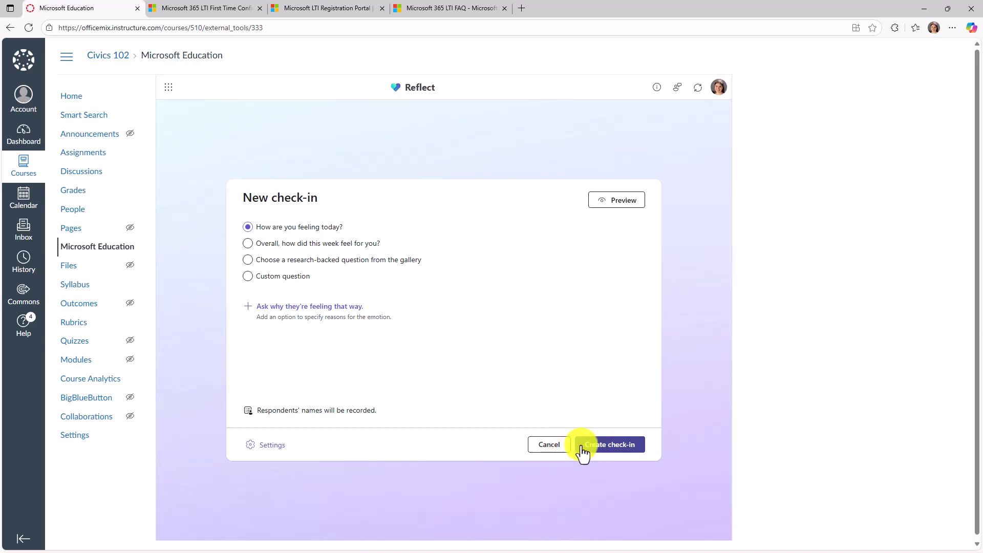
pyautogui.click(549, 444)
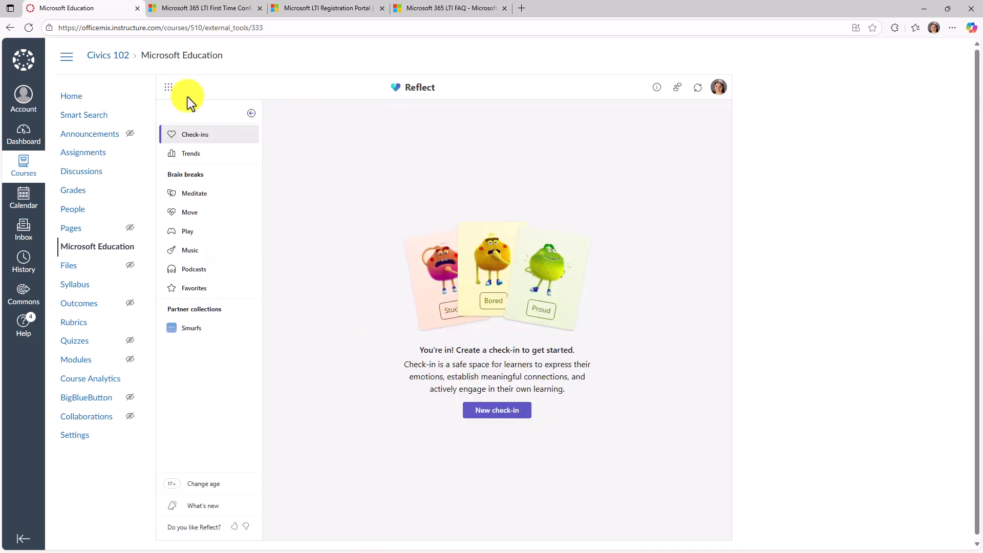
pyautogui.click(170, 88)
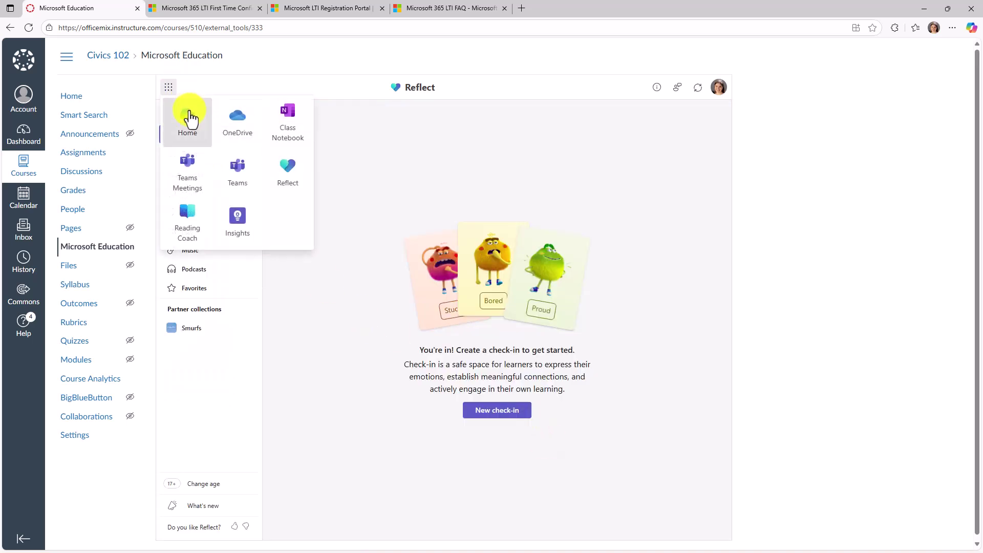
# Generate a Reading Coach AI story featuring a dog on a mountain at Level 3
pyautogui.click(191, 114)
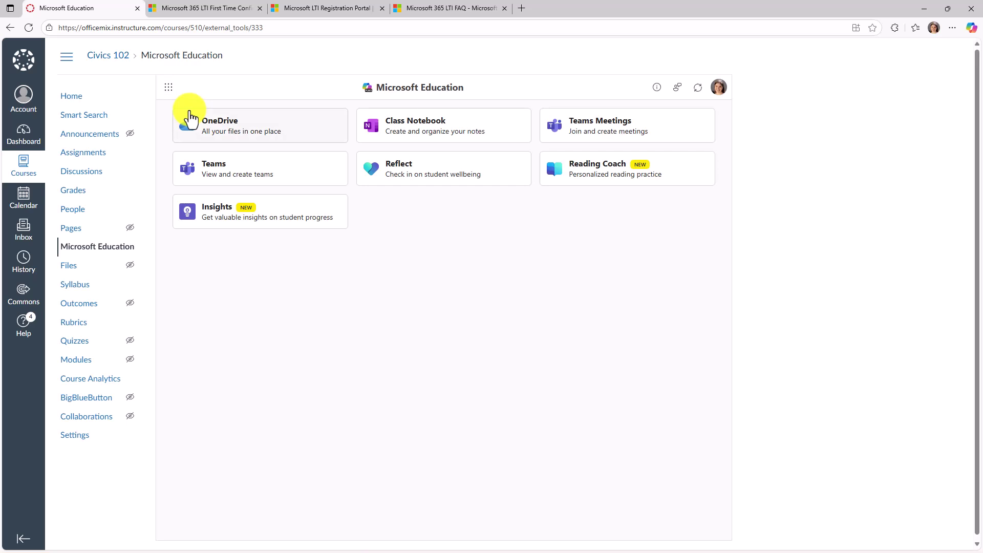
pyautogui.click(604, 170)
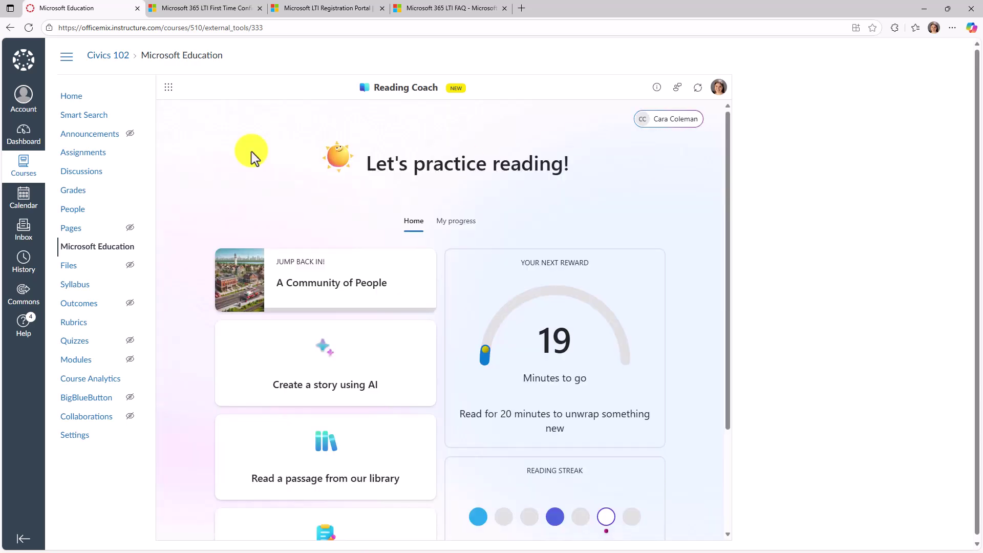
pyautogui.click(330, 380)
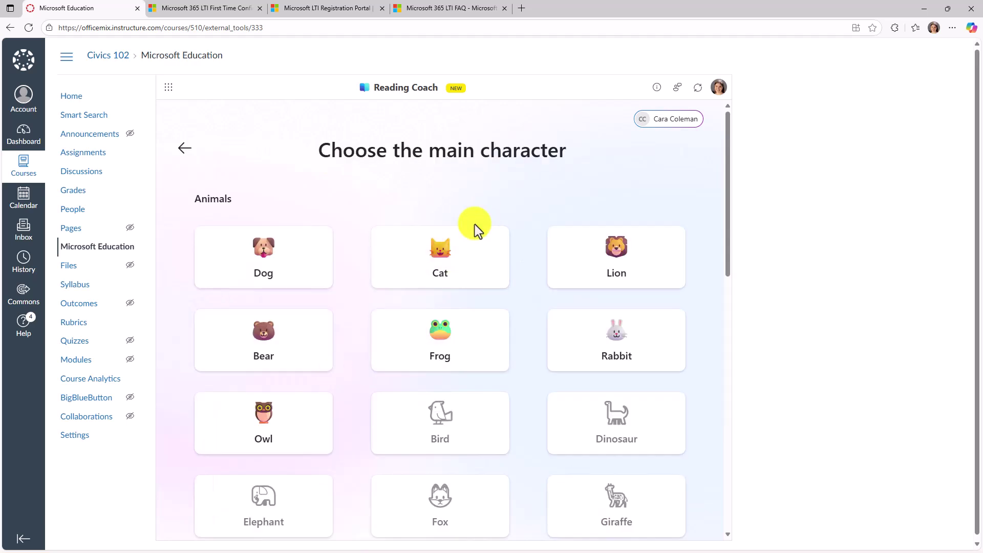
pyautogui.click(244, 264)
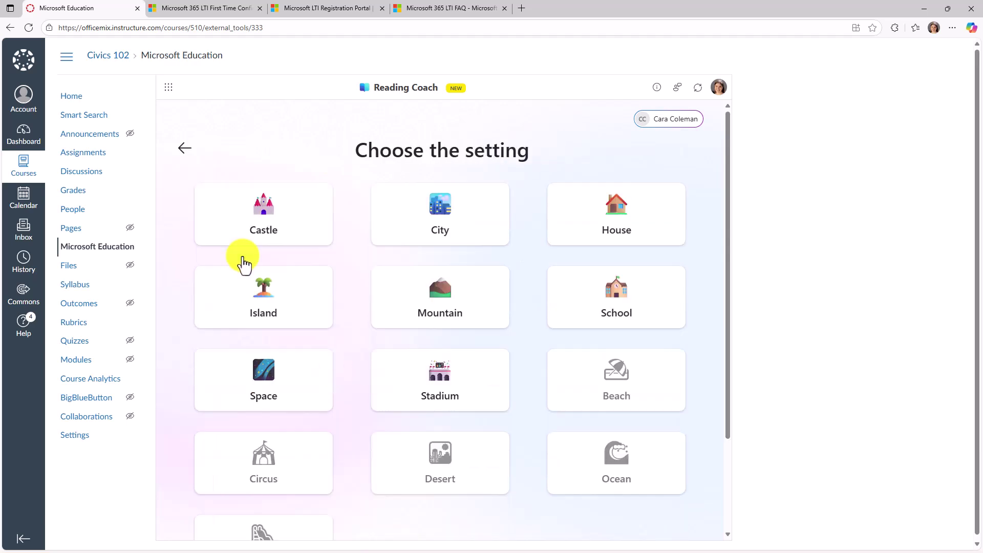
pyautogui.click(435, 311)
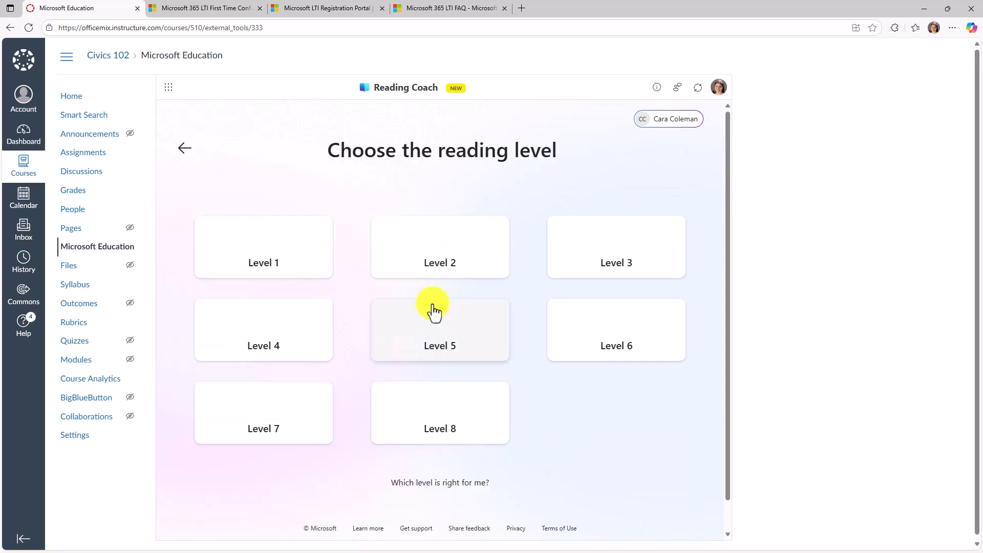
pyautogui.click(623, 252)
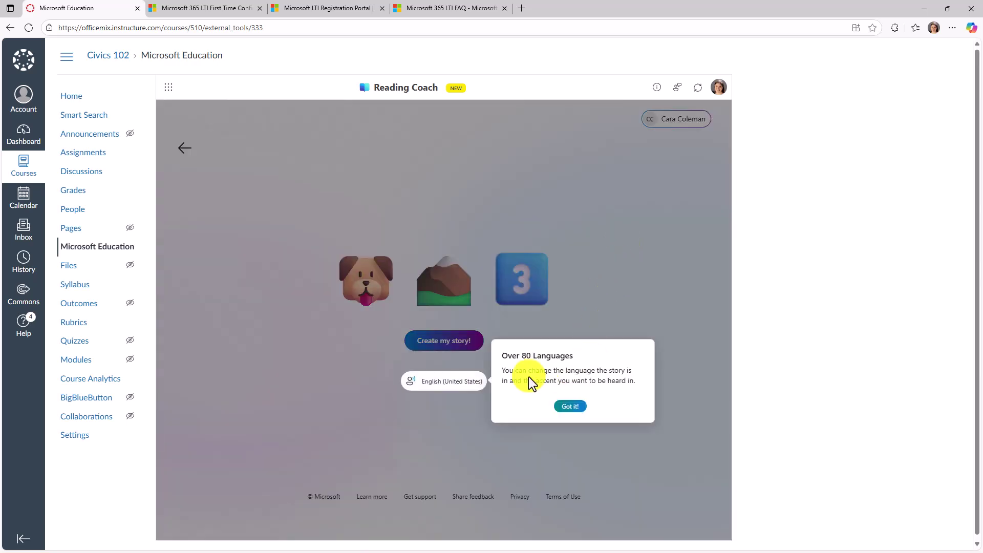
pyautogui.click(529, 377)
pyautogui.click(440, 341)
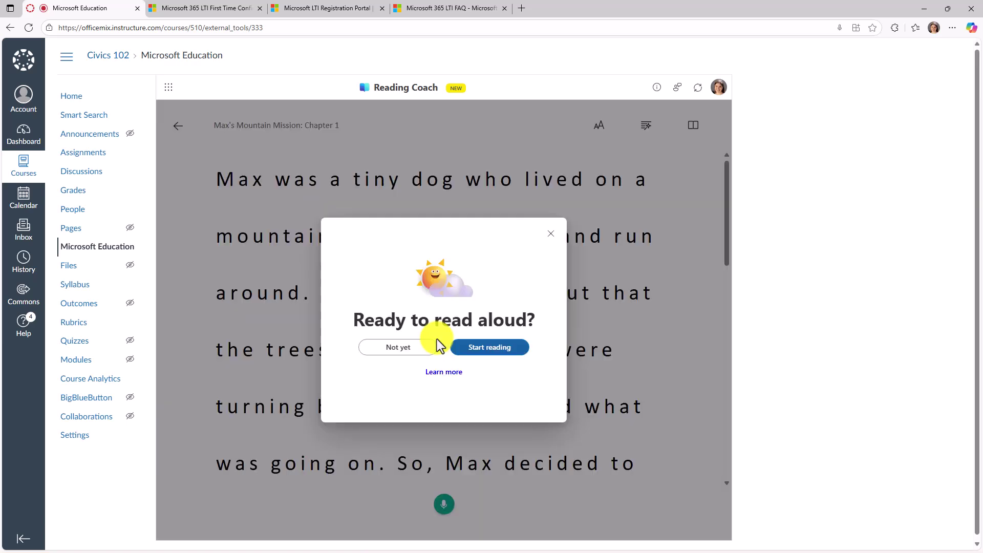
# Read the story aloud briefly, stop, and return to the Microsoft Education home
pyautogui.click(499, 350)
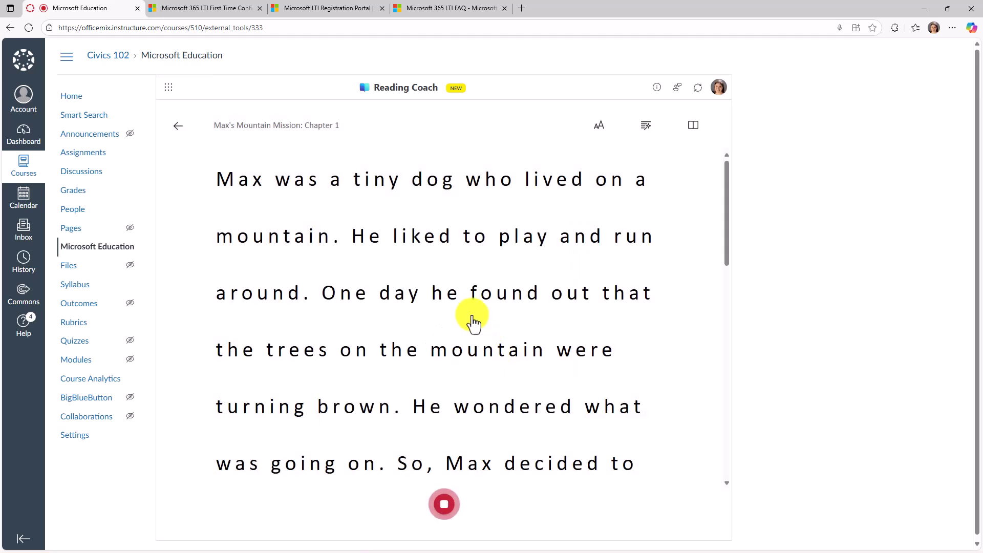
pyautogui.click(443, 503)
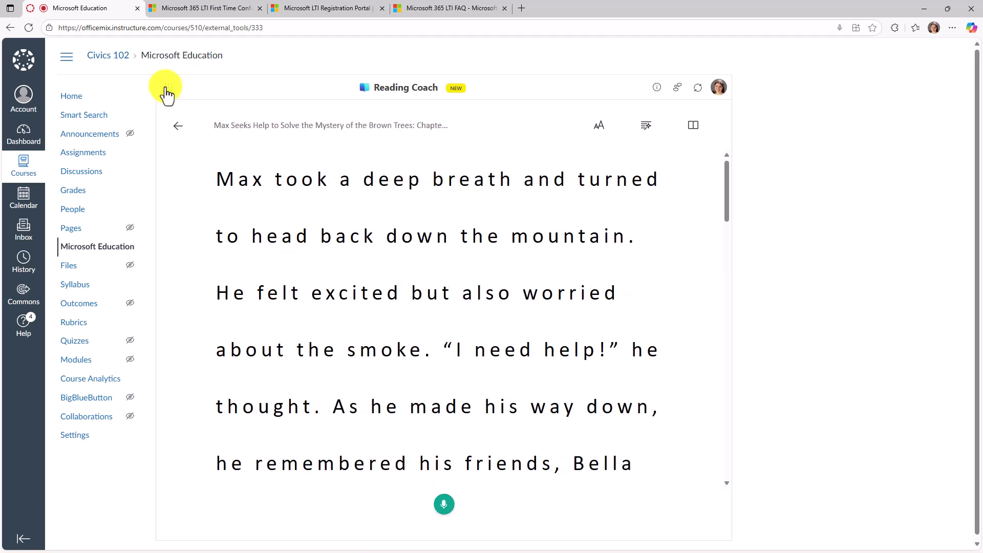
pyautogui.click(168, 90)
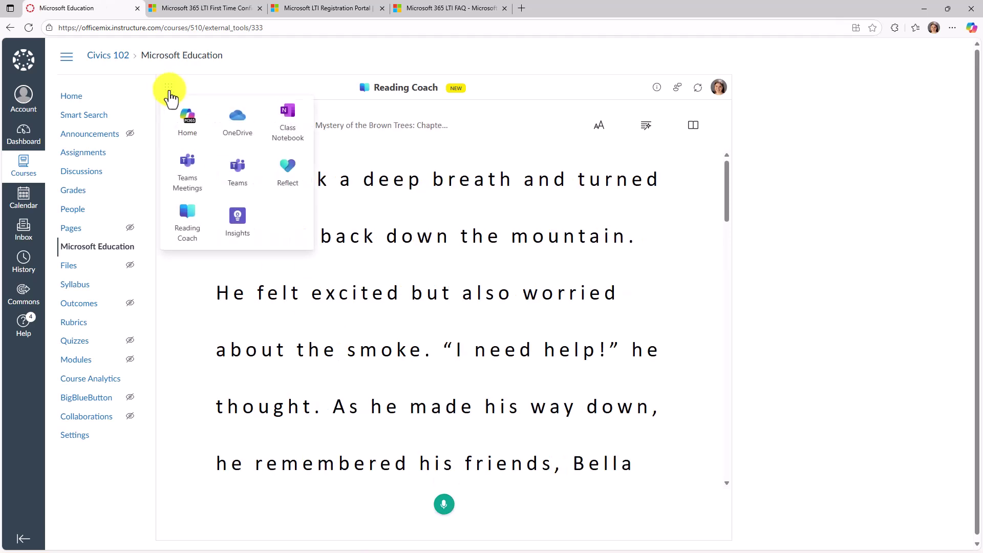
pyautogui.click(190, 123)
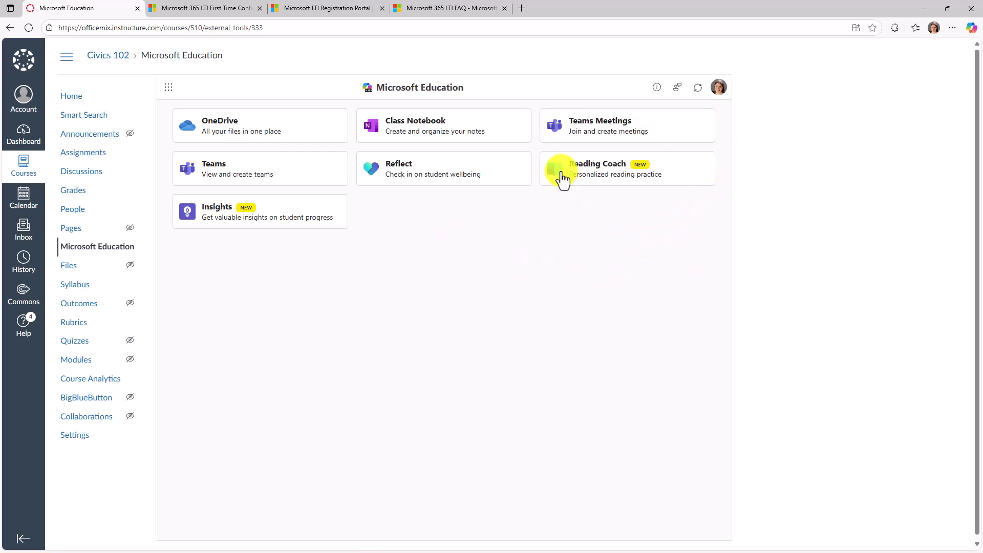
# Save a new Teams meeting for Saturday, September 20, 3:30 PM with a title and one attendee
pyautogui.click(672, 122)
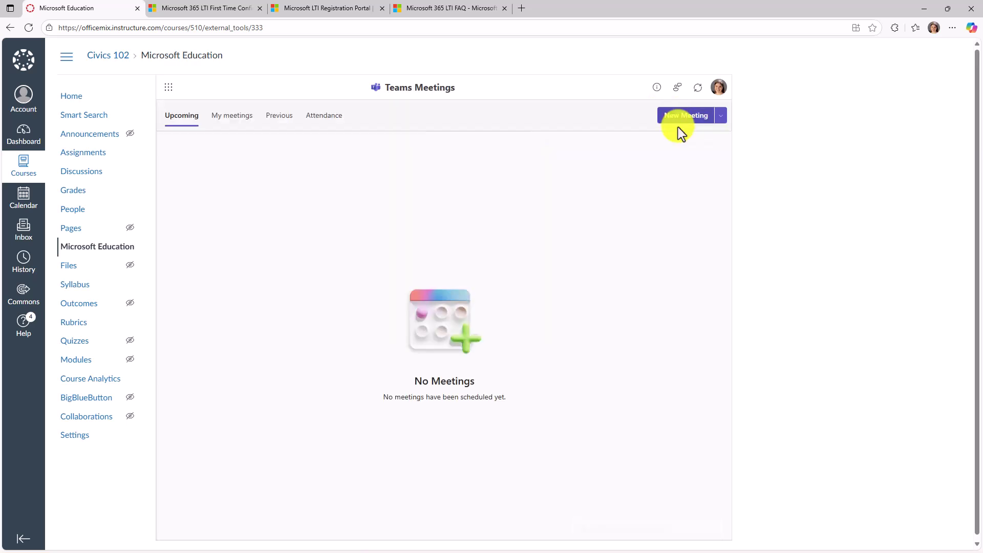
pyautogui.click(680, 119)
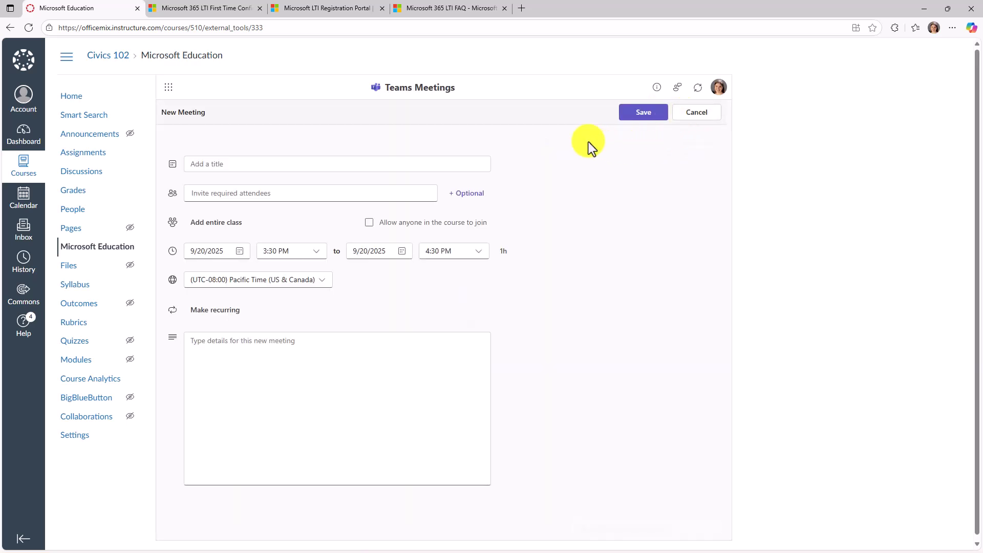
pyautogui.click(481, 163)
pyautogui.write("Mike's meeting")
pyautogui.click(406, 197)
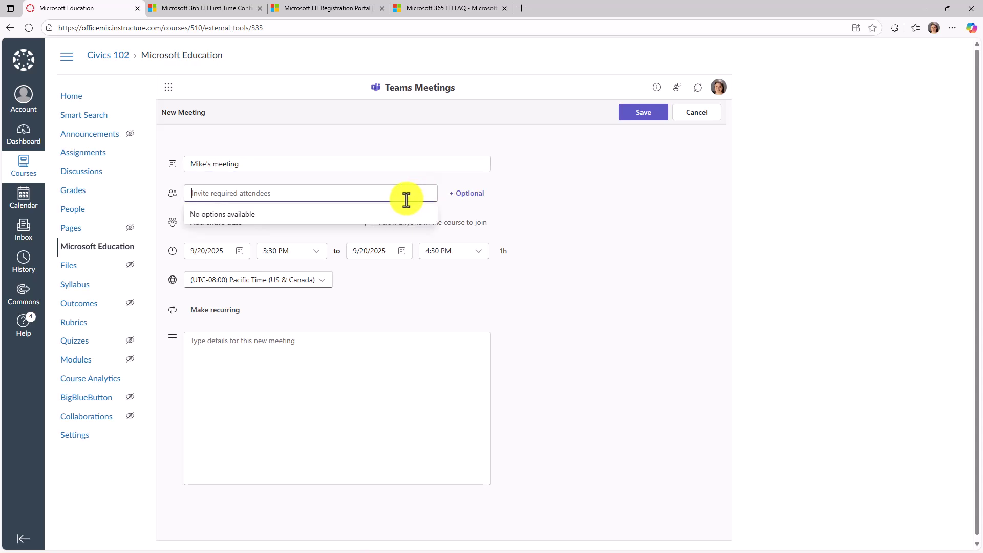
pyautogui.click(327, 214)
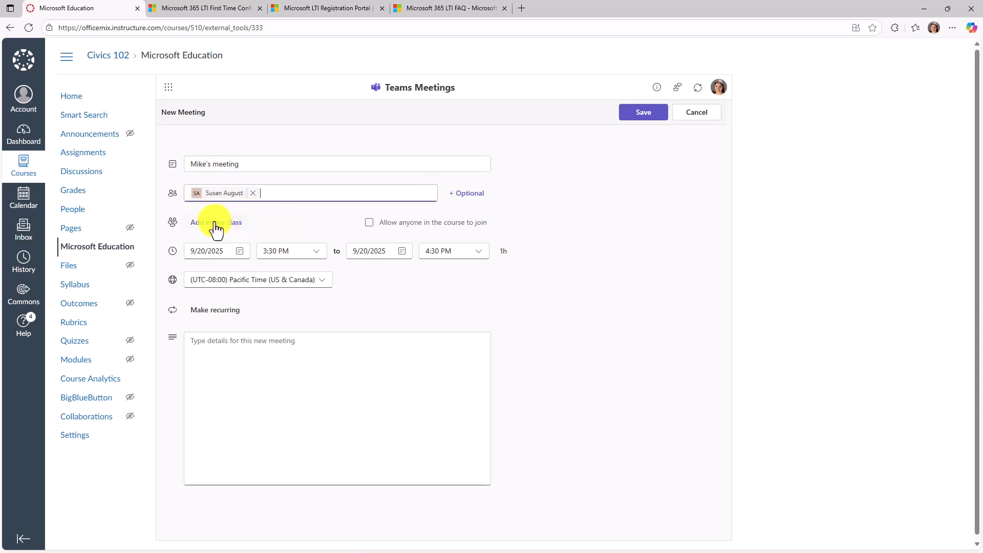
pyautogui.click(261, 360)
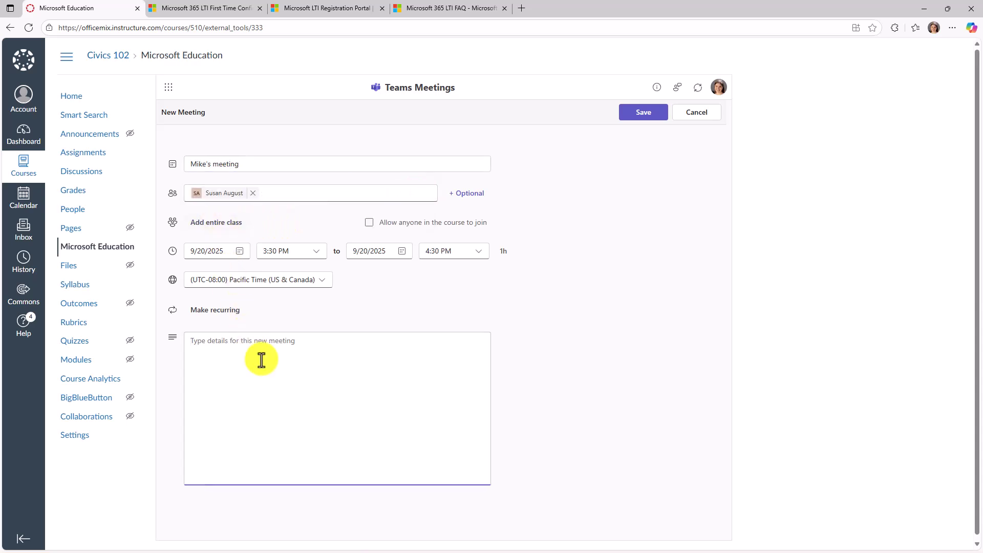
pyautogui.click(628, 117)
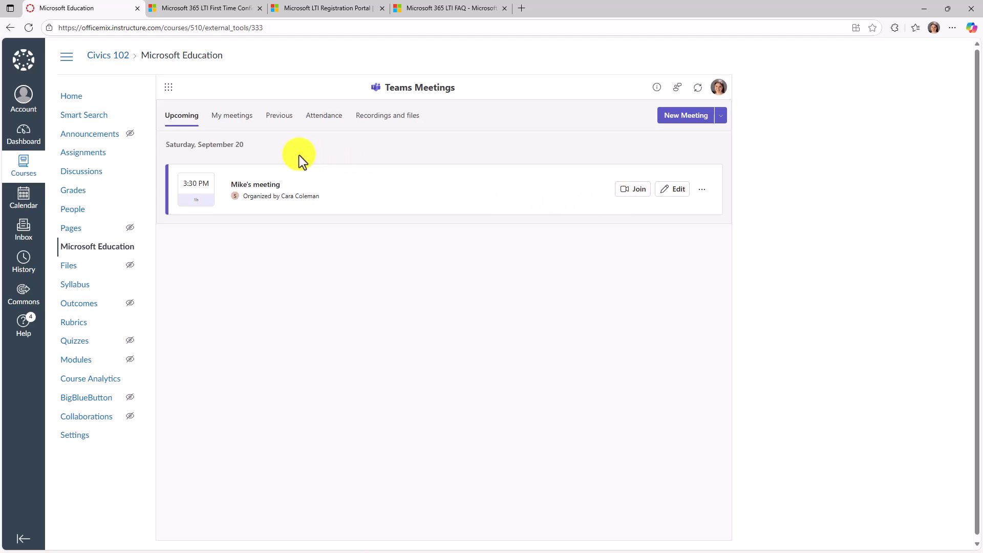
# Browse the My meetings, Previous, Attendance and Recordings and files views, then Upcoming
pyautogui.click(224, 126)
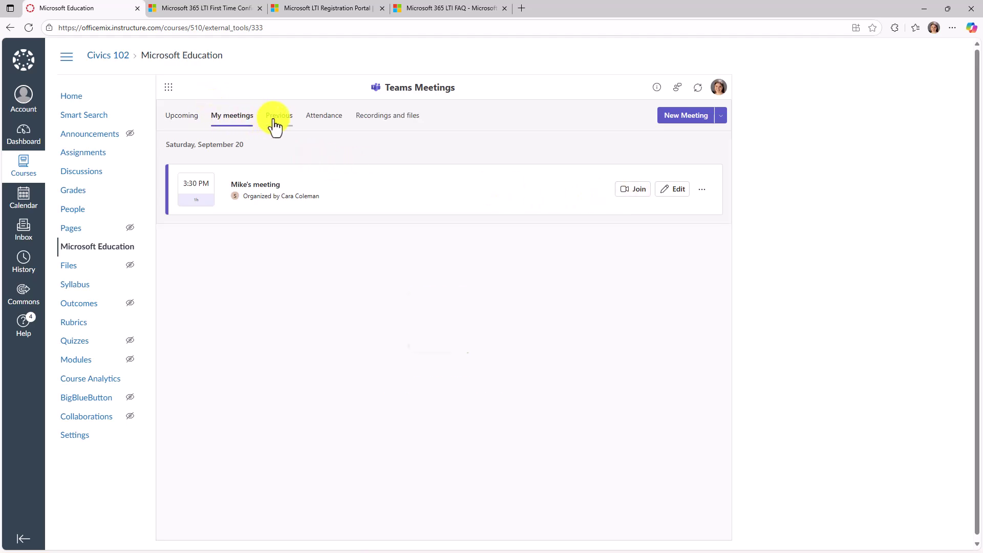
pyautogui.click(284, 126)
pyautogui.click(335, 126)
pyautogui.click(377, 123)
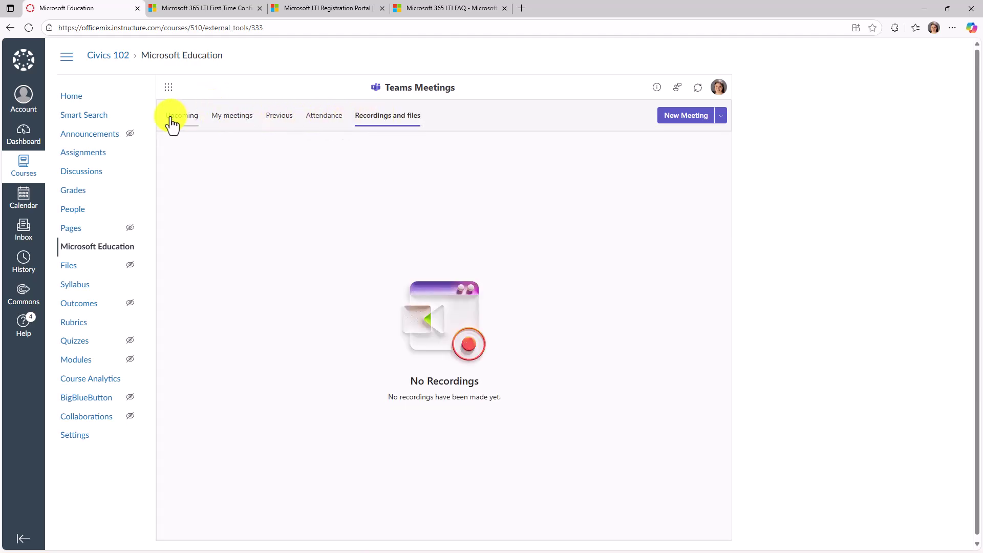
pyautogui.click(185, 121)
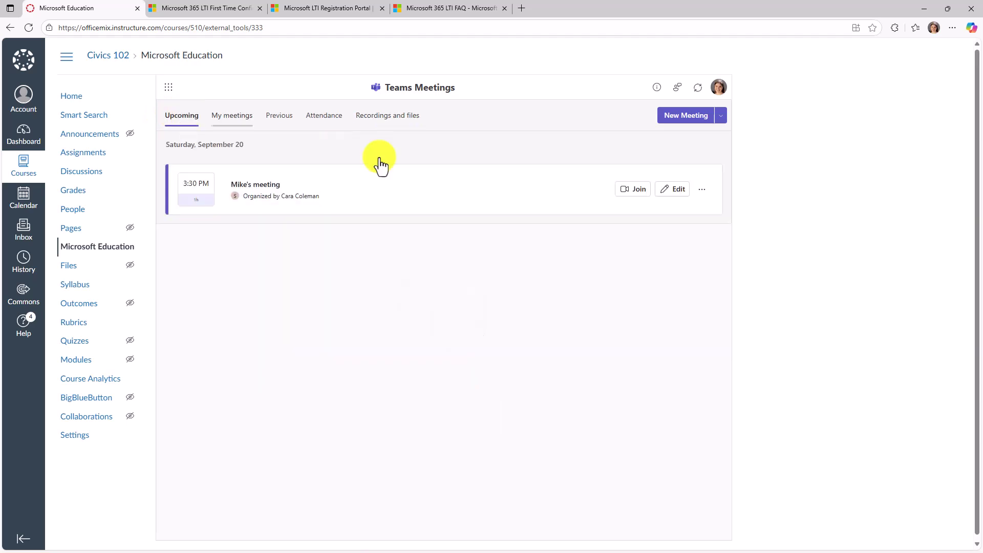
# Open and dismiss the saved meeting's options menu, then return to the Microsoft Education home
pyautogui.click(702, 190)
pyautogui.click(428, 290)
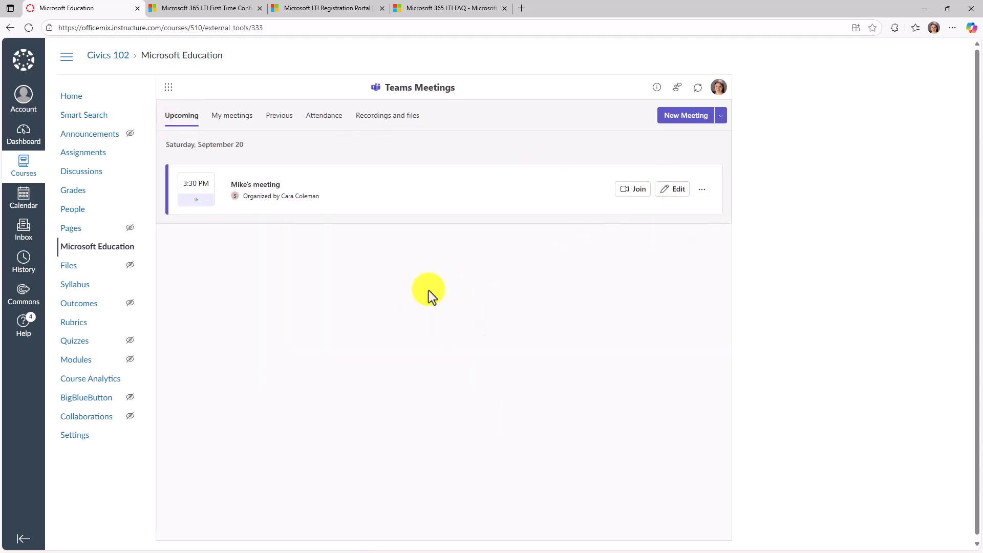
pyautogui.click(168, 87)
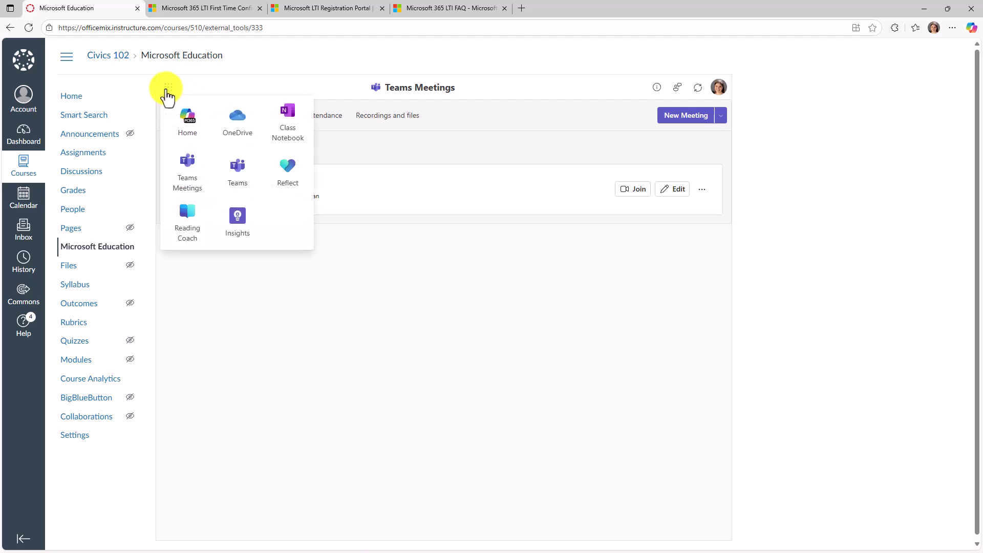
pyautogui.click(190, 119)
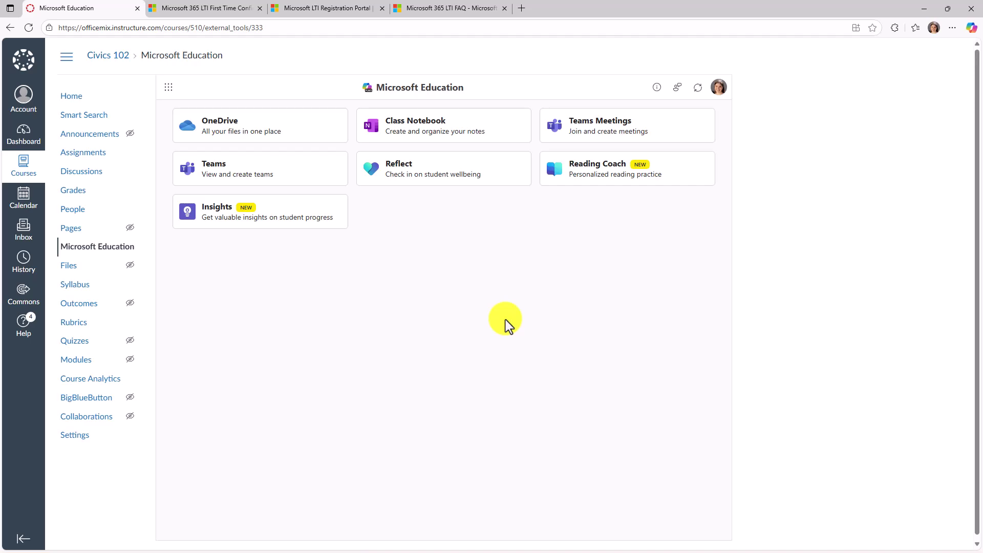
pyautogui.click(208, 8)
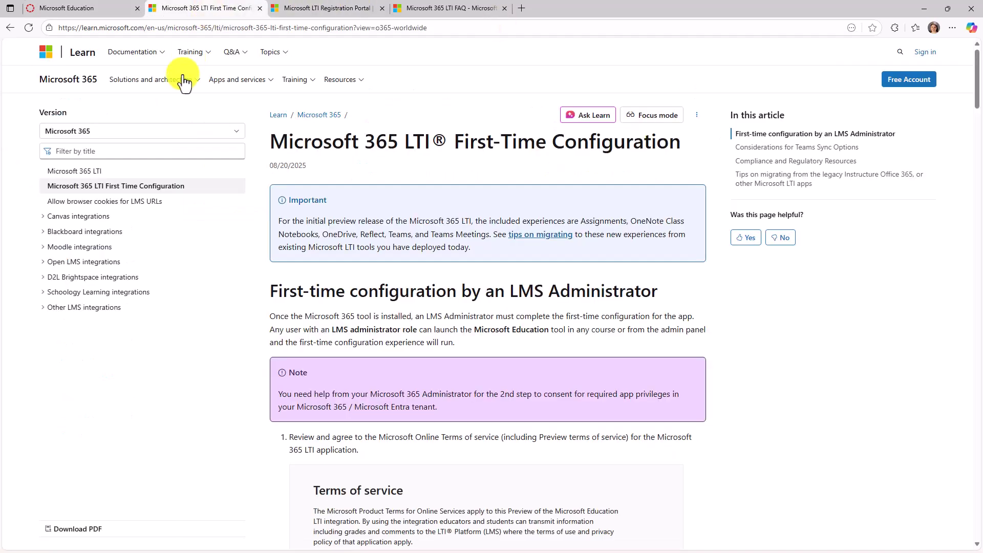